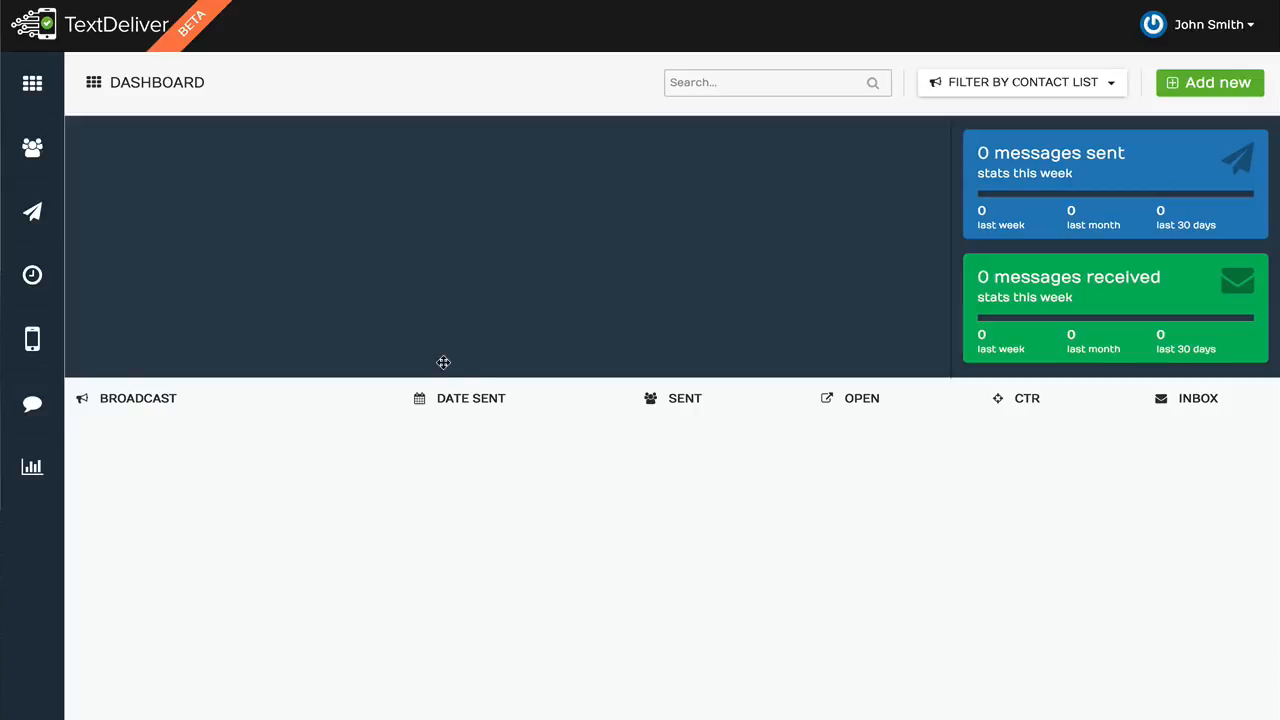
Generate the embed code for the Webinar Ignition contact list using Test Form with the Raw HTML Form Code option
click(30, 150)
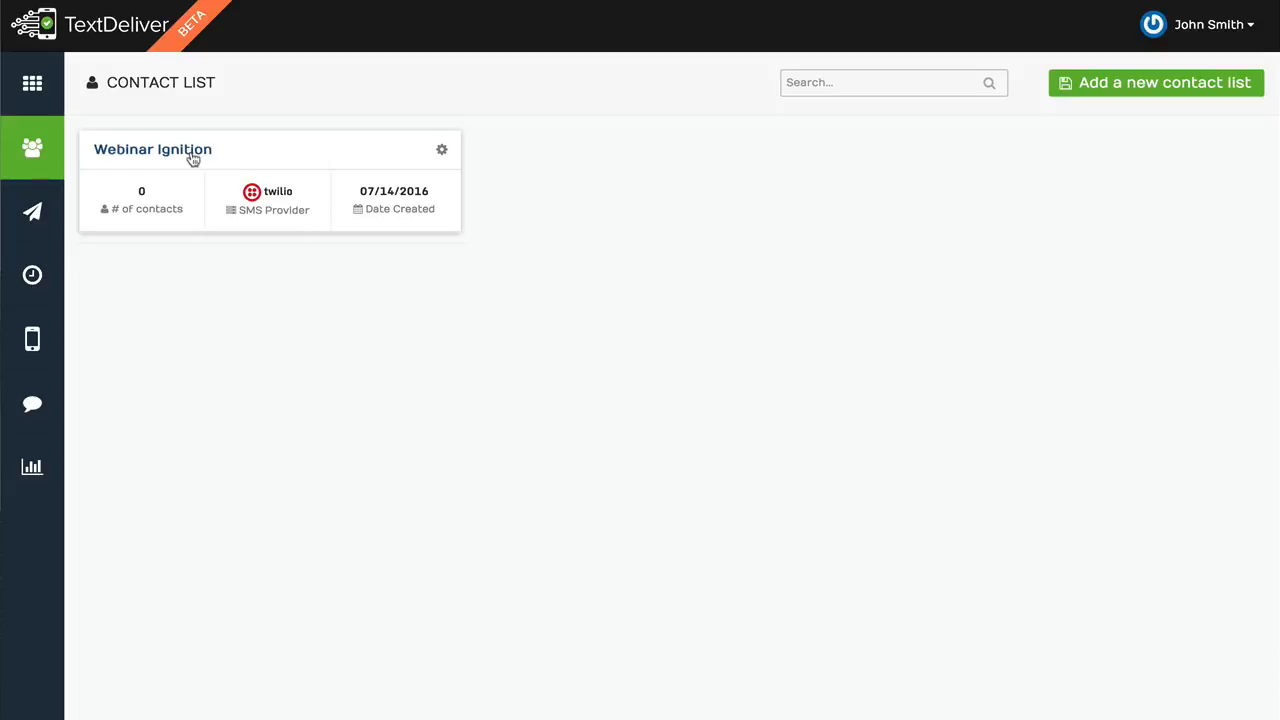
click(443, 152)
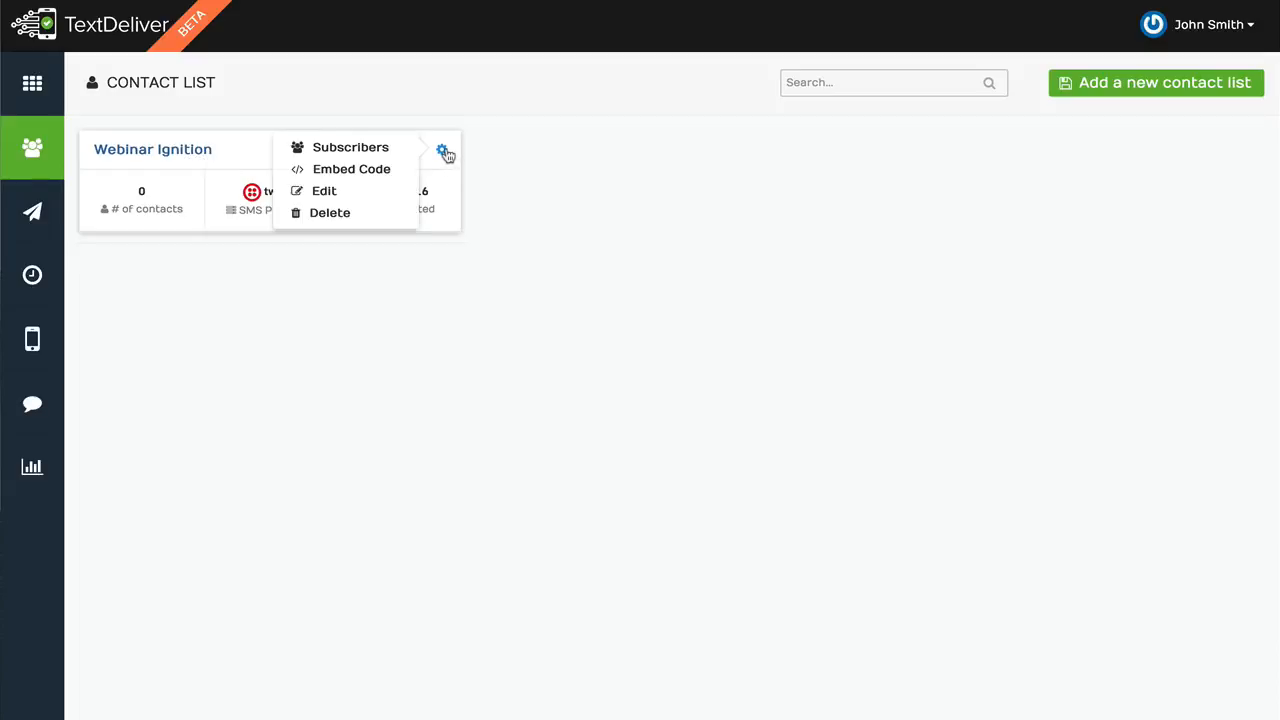
click(377, 169)
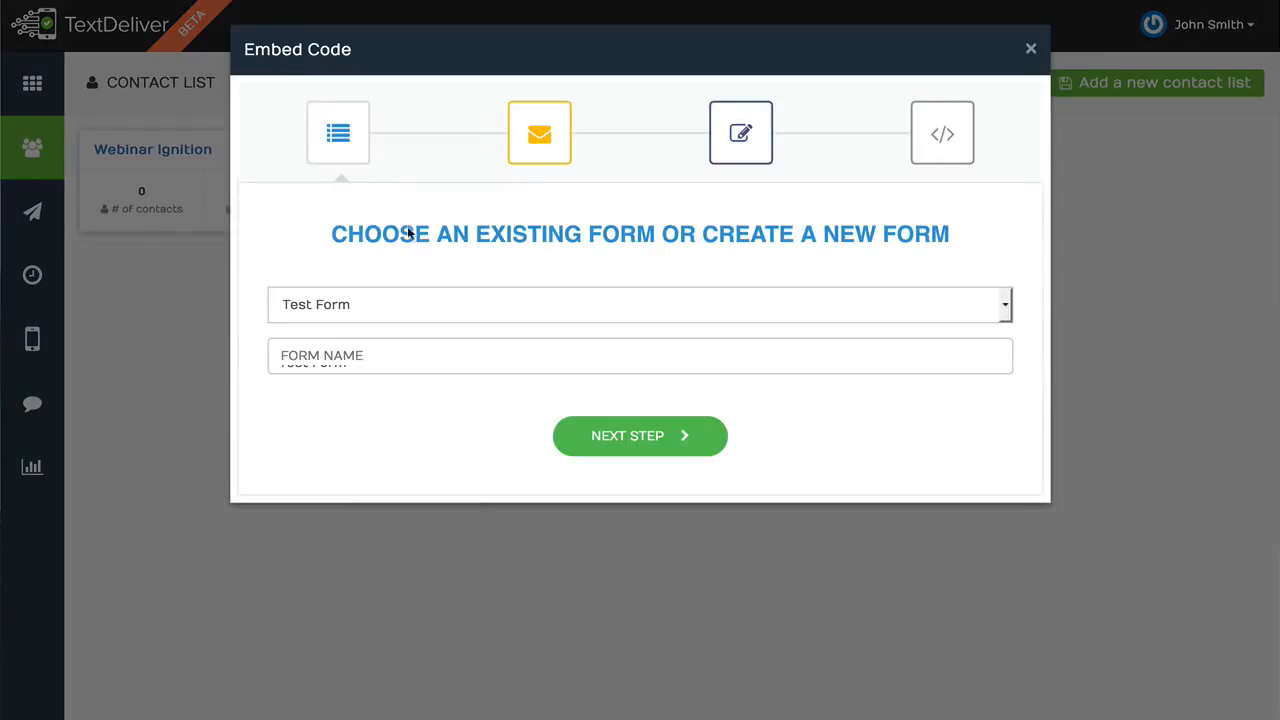
click(383, 350)
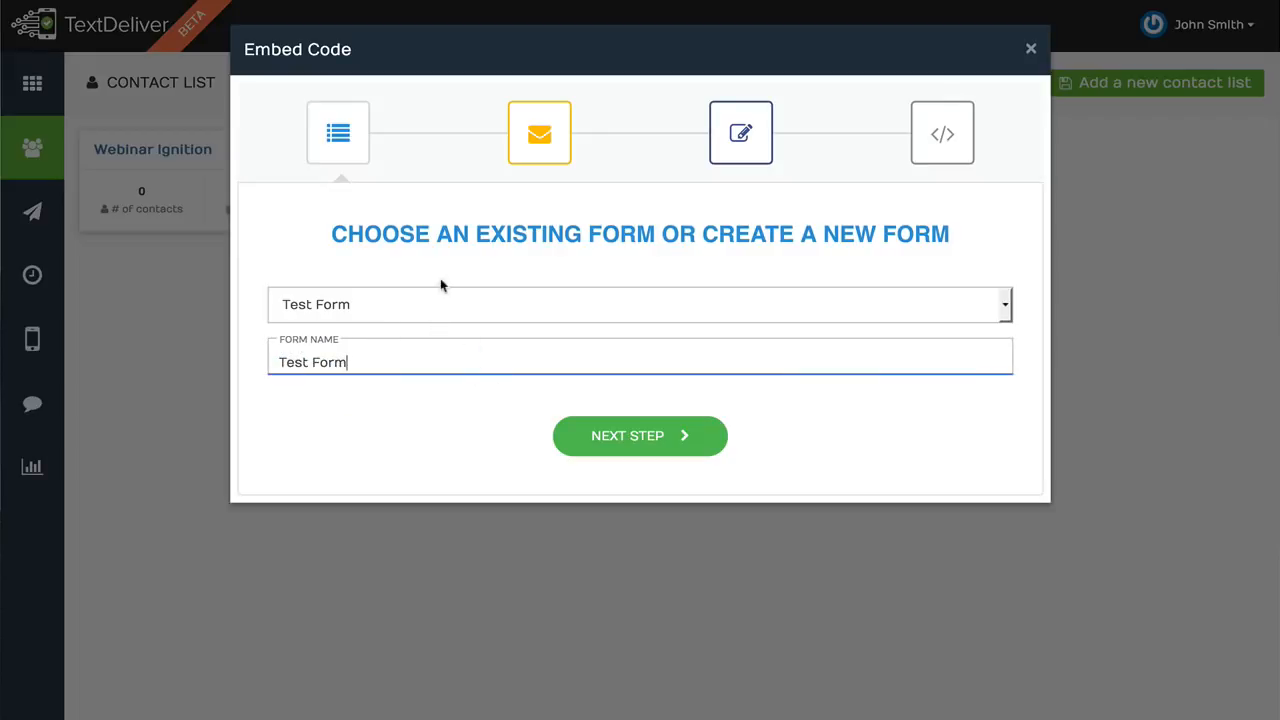
click(623, 435)
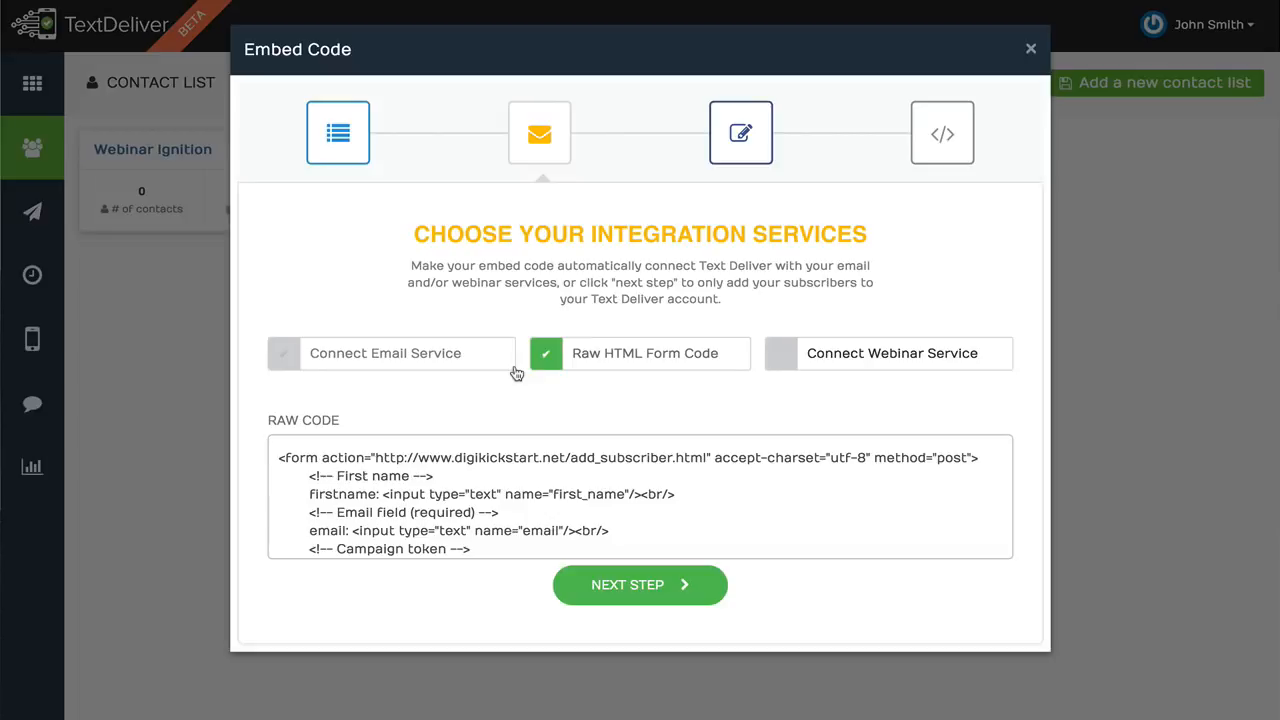
click(632, 584)
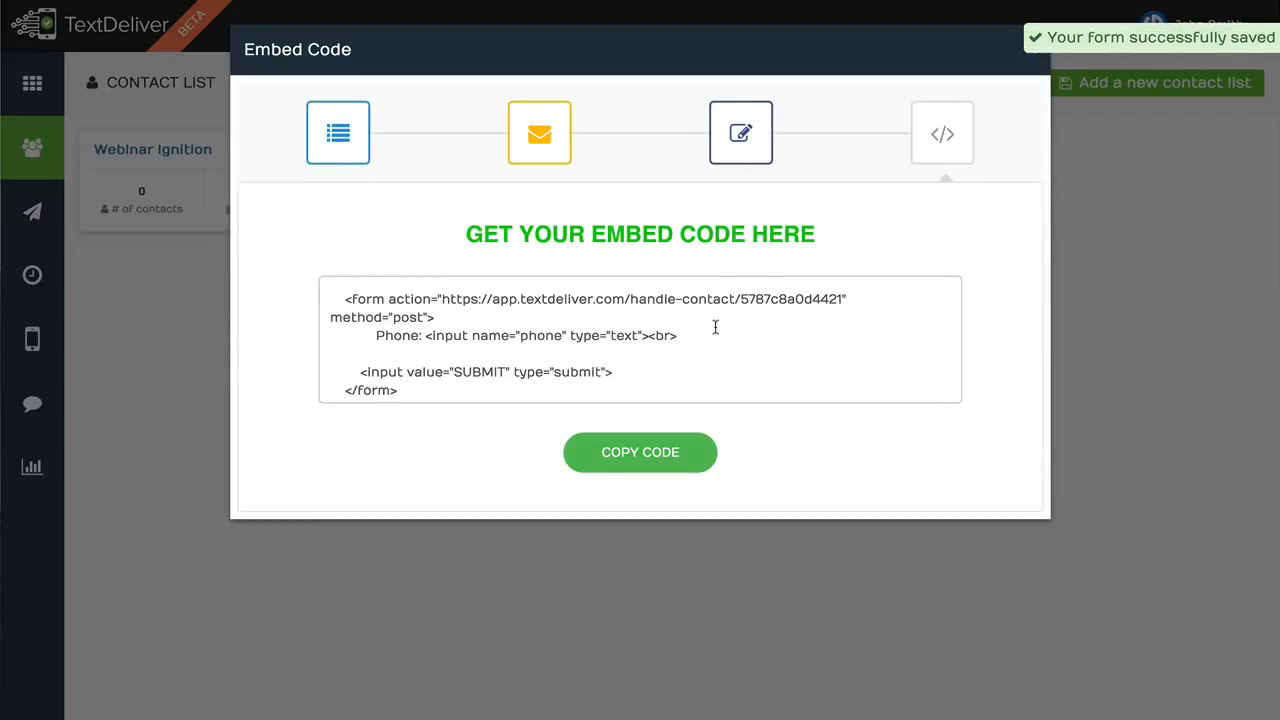
click(1027, 52)
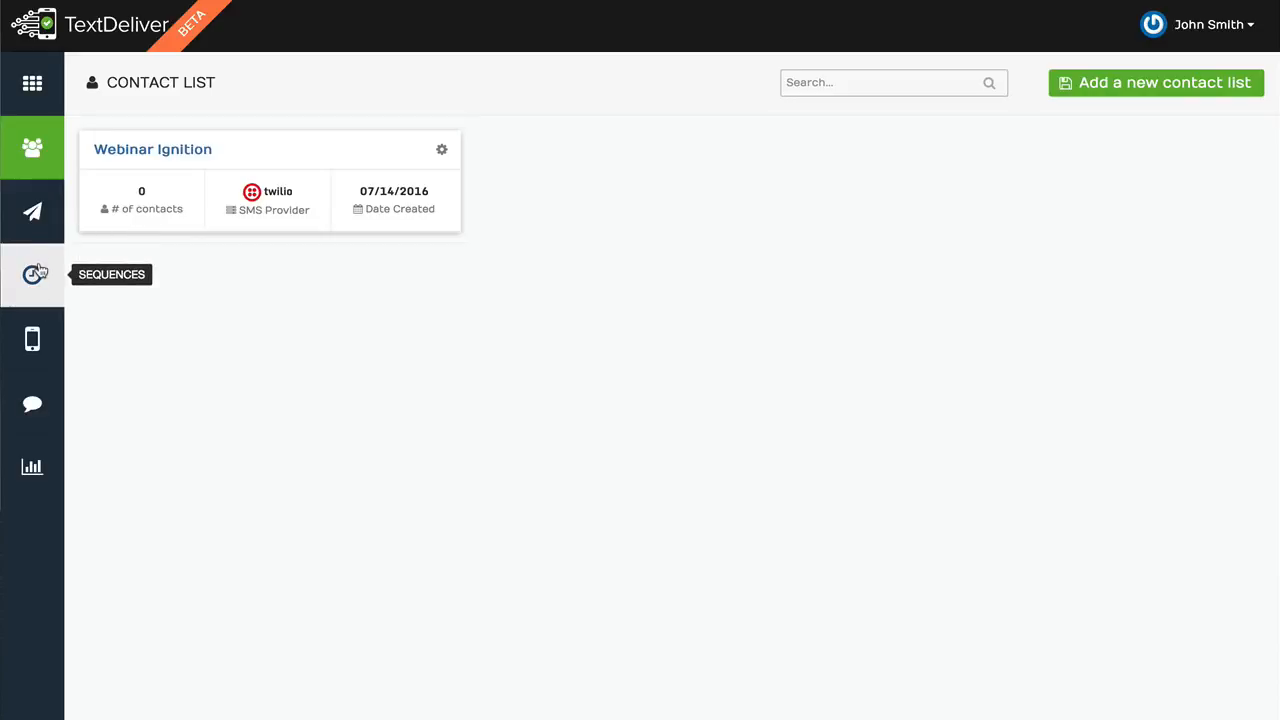
Start a new broadcast and assign its user and the Twilio sending number
click(35, 218)
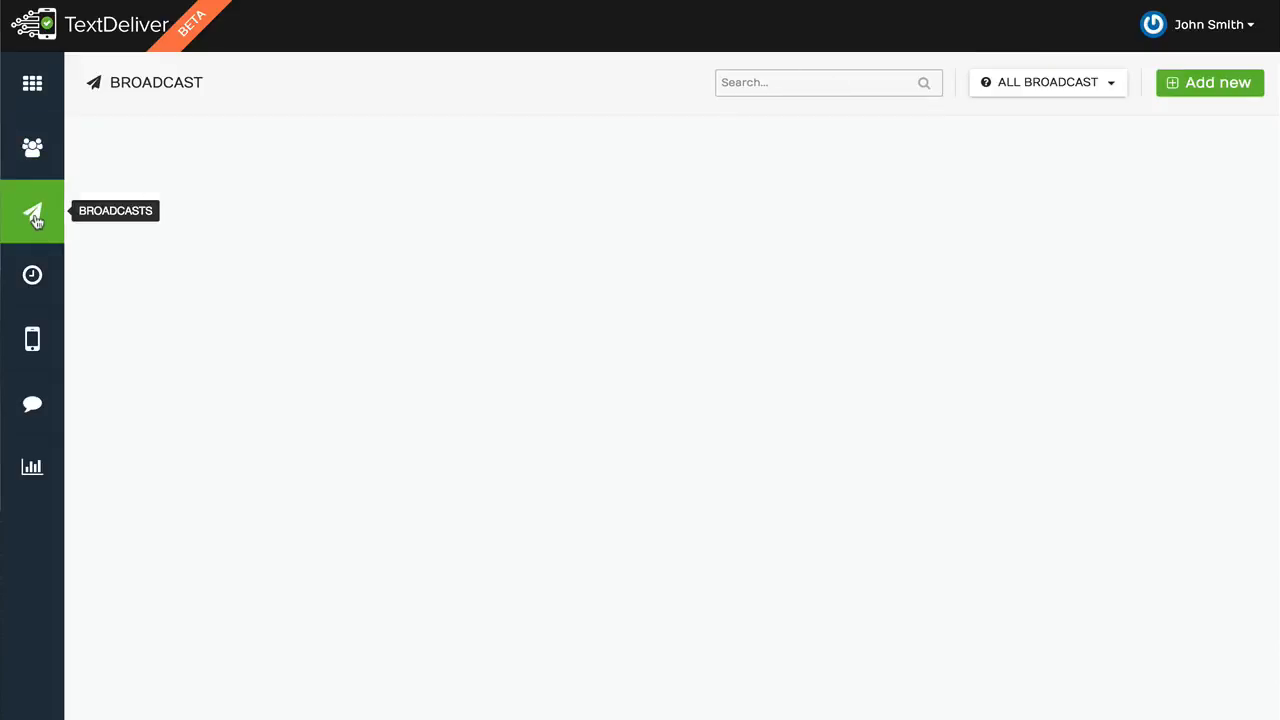
click(1250, 93)
click(551, 120)
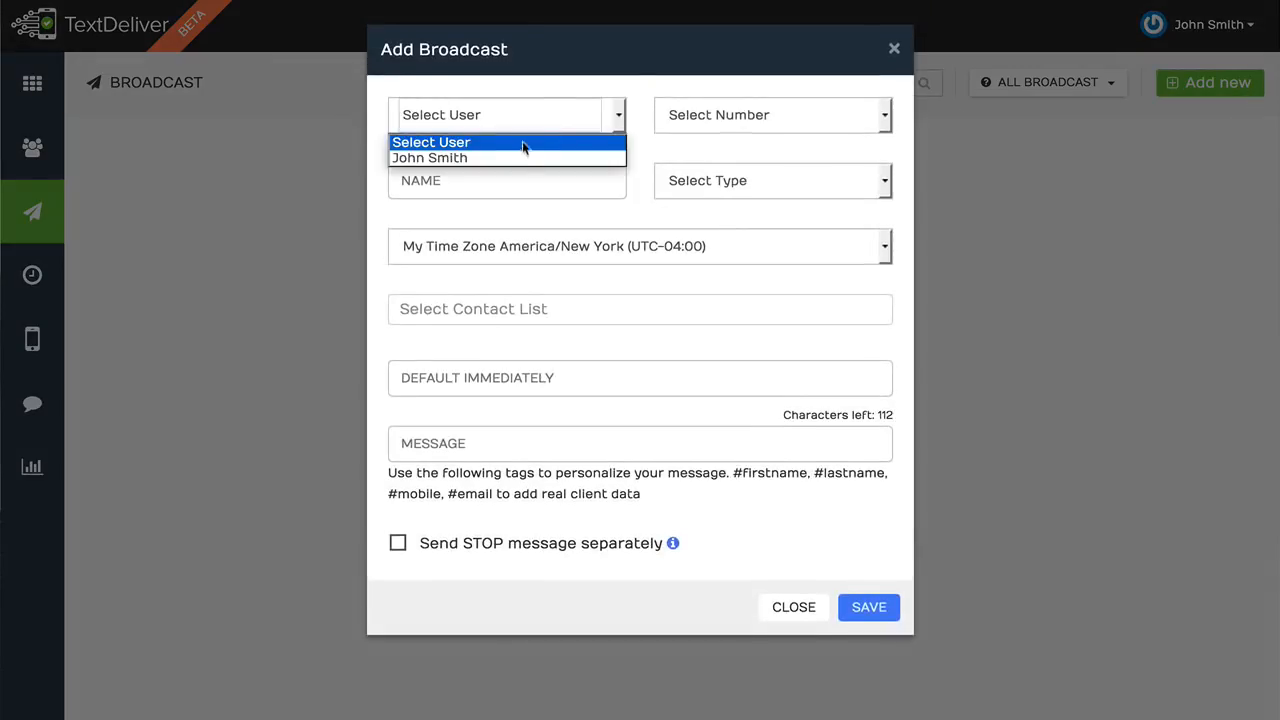
click(520, 158)
click(705, 125)
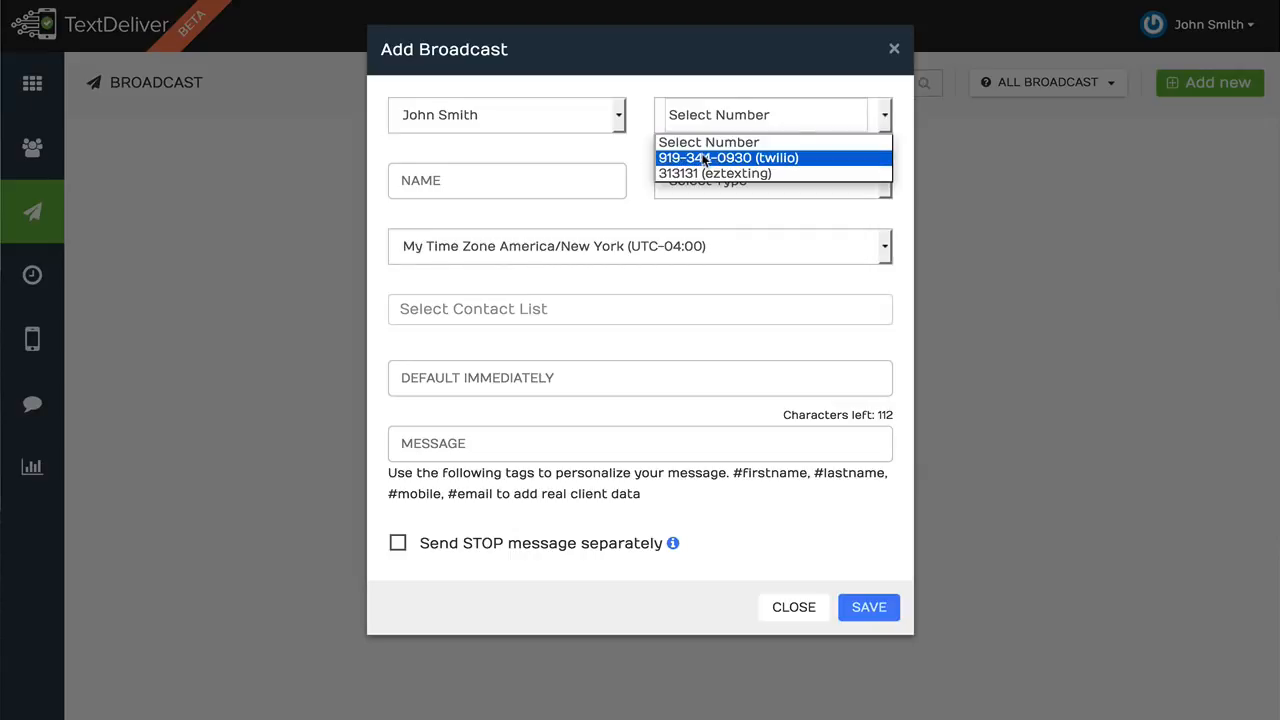
click(742, 93)
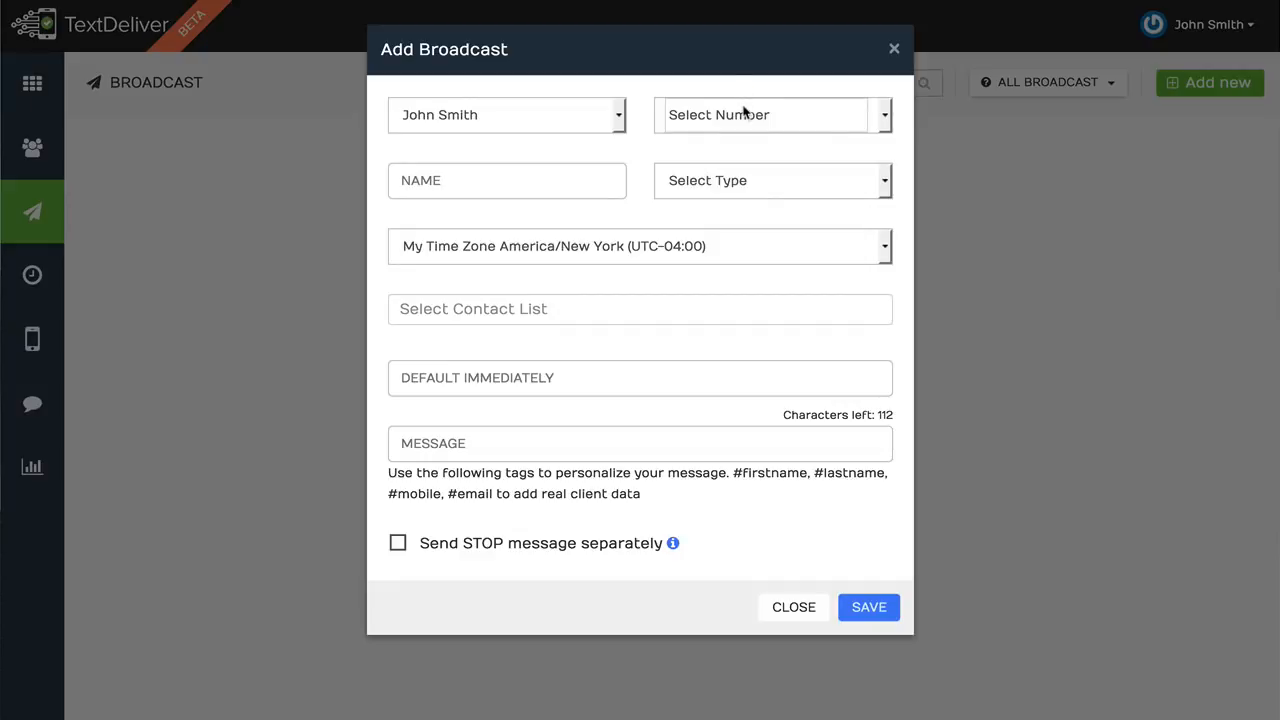
click(743, 112)
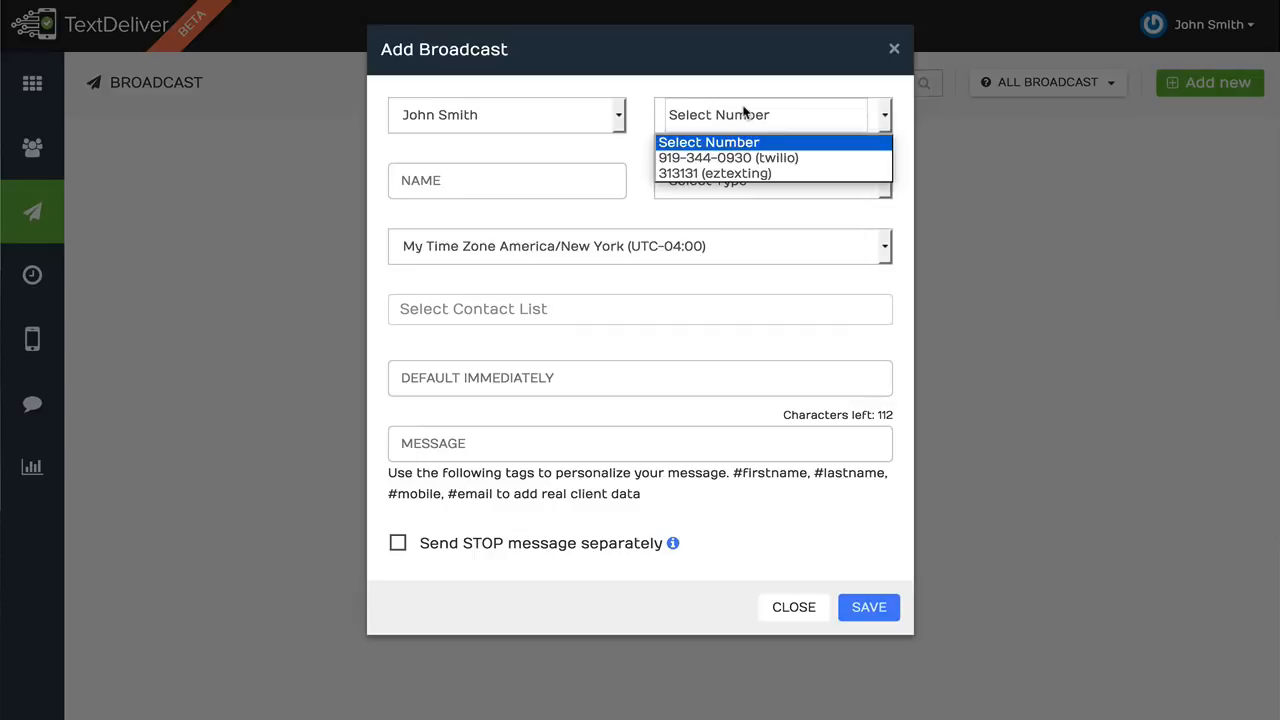
click(755, 158)
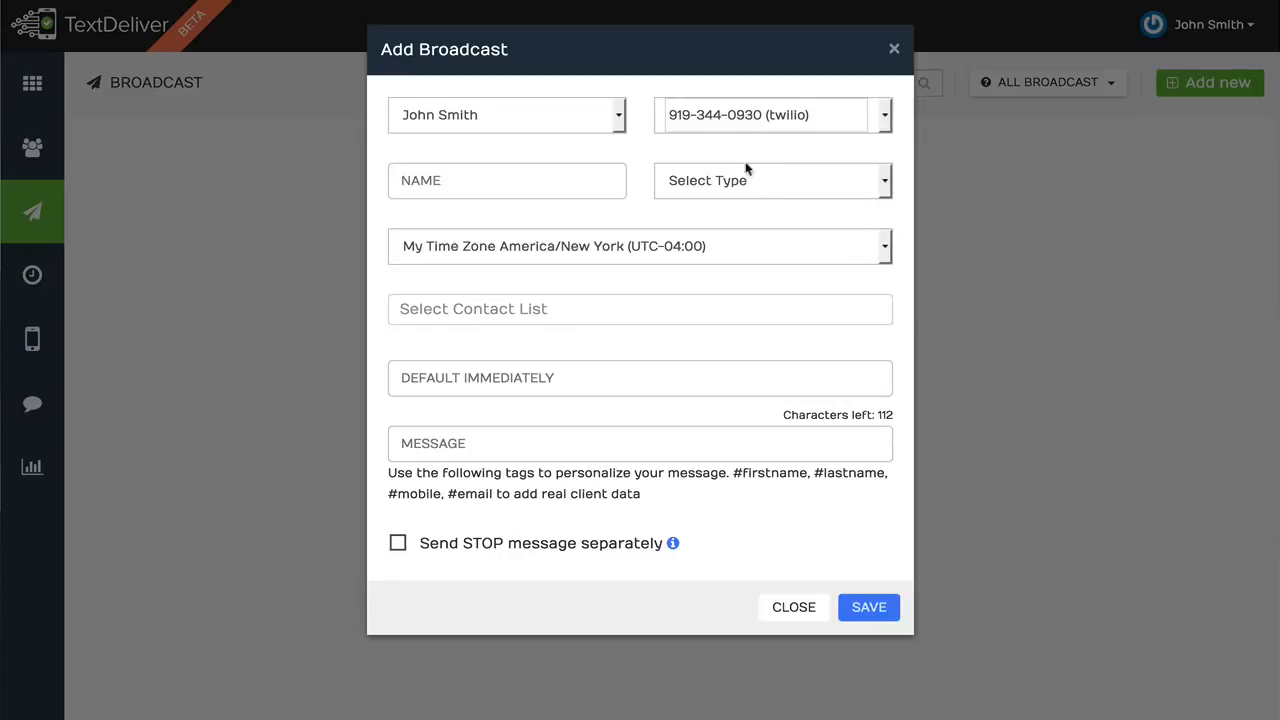
Name the broadcast Test and set its type to Text
click(474, 170)
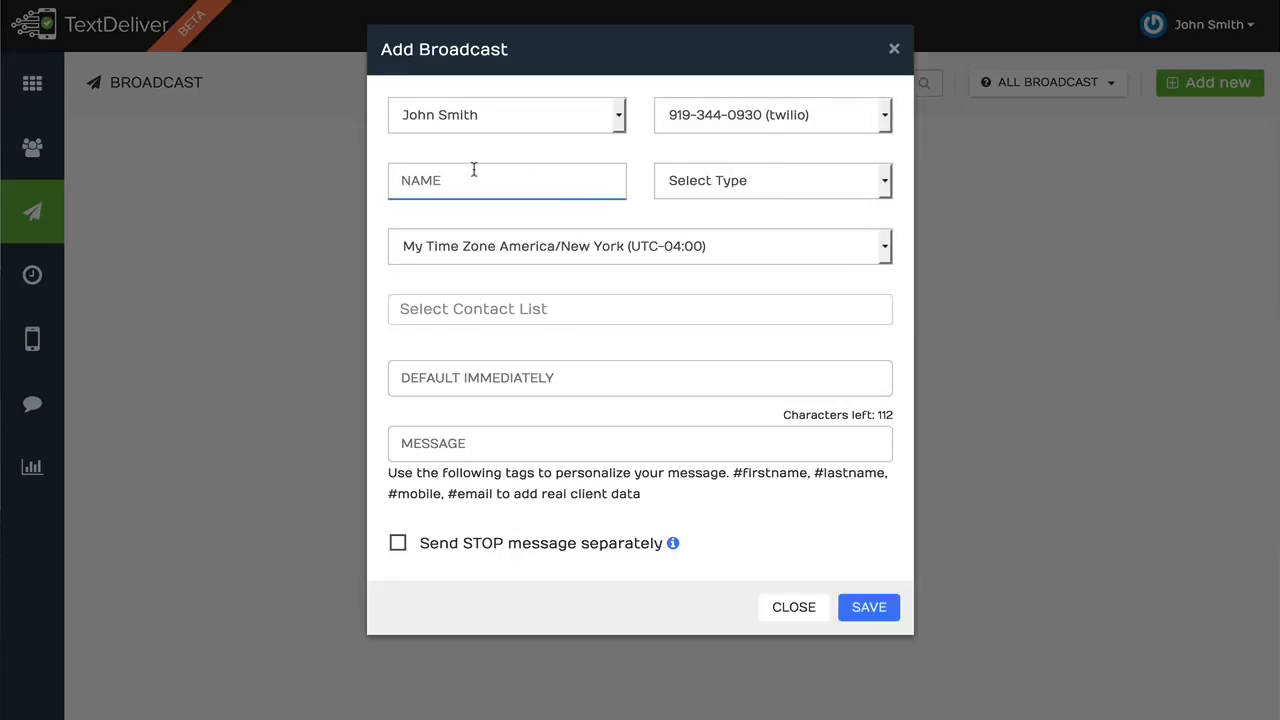
text(Test)
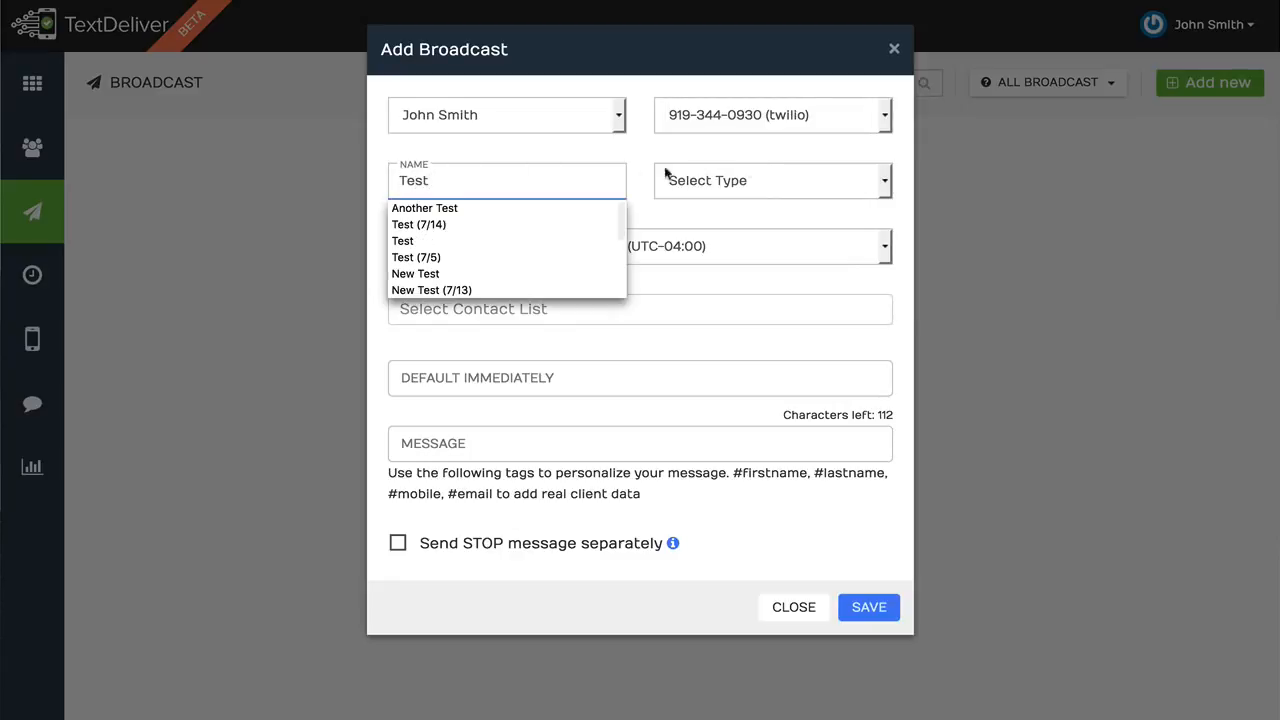
click(667, 177)
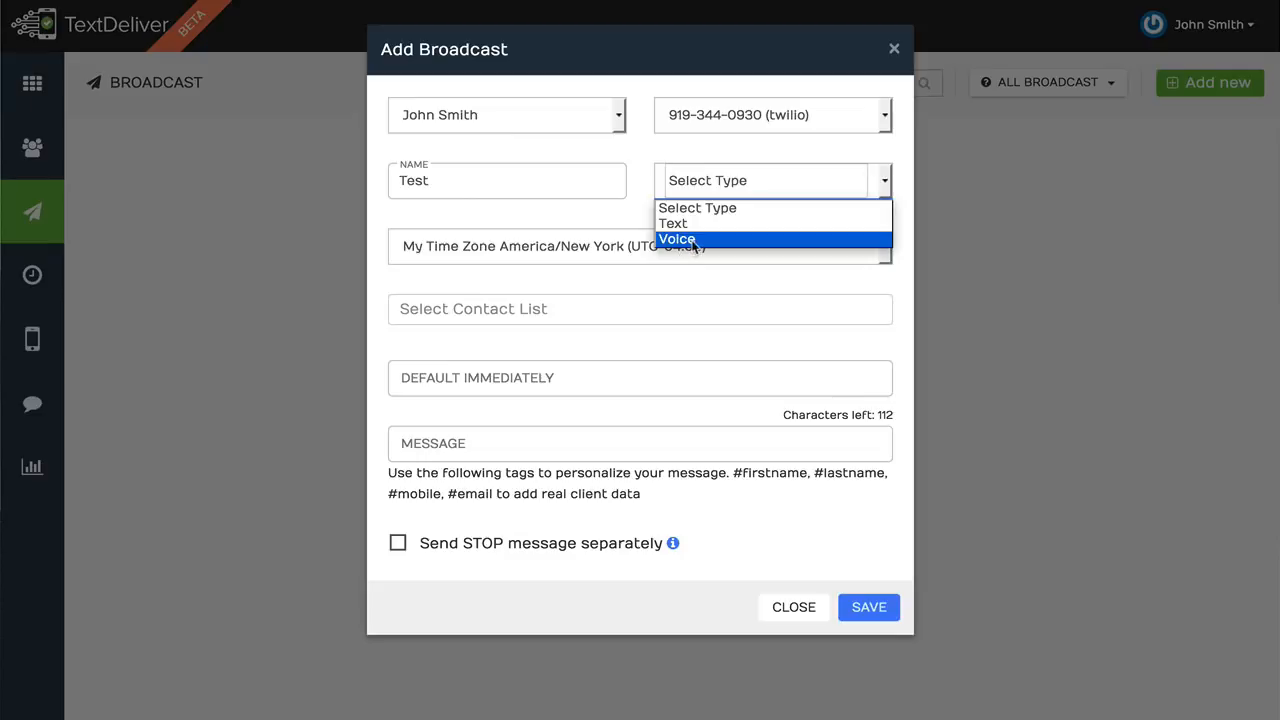
click(710, 178)
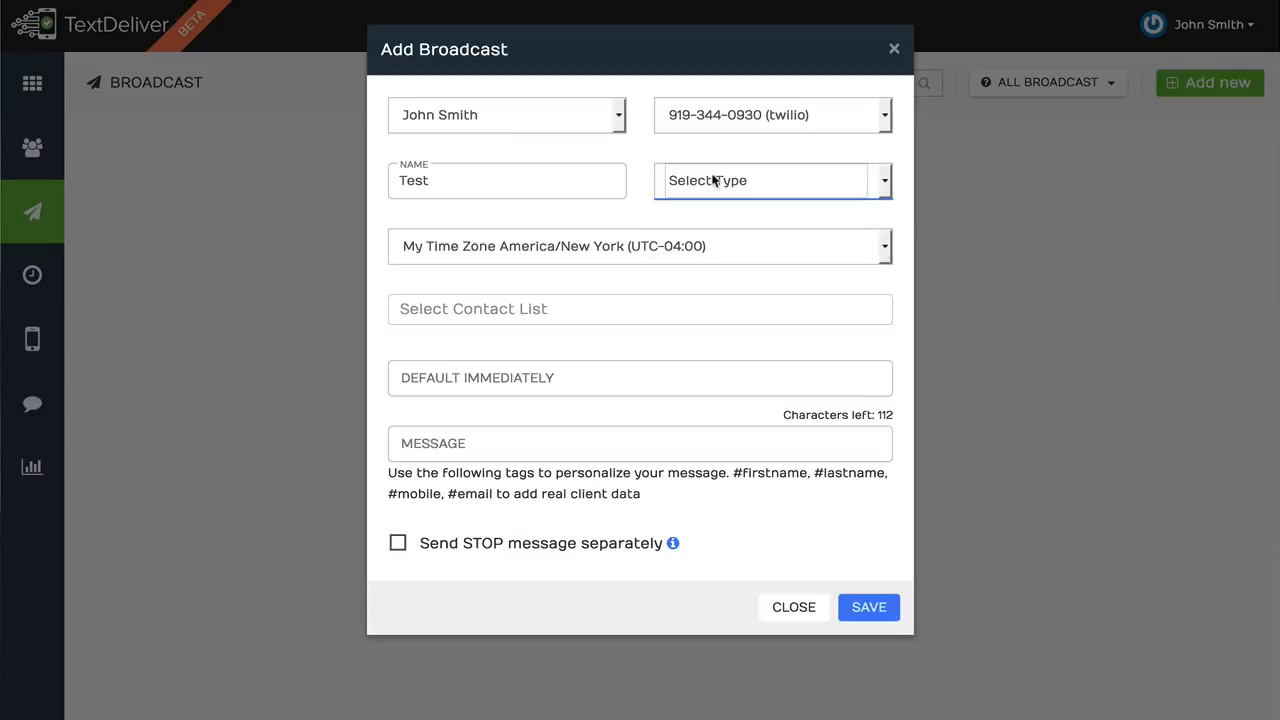
click(712, 180)
click(712, 223)
Set the broadcast to use Subscribers Timezone and target the Webinar Ignition contact list
click(650, 246)
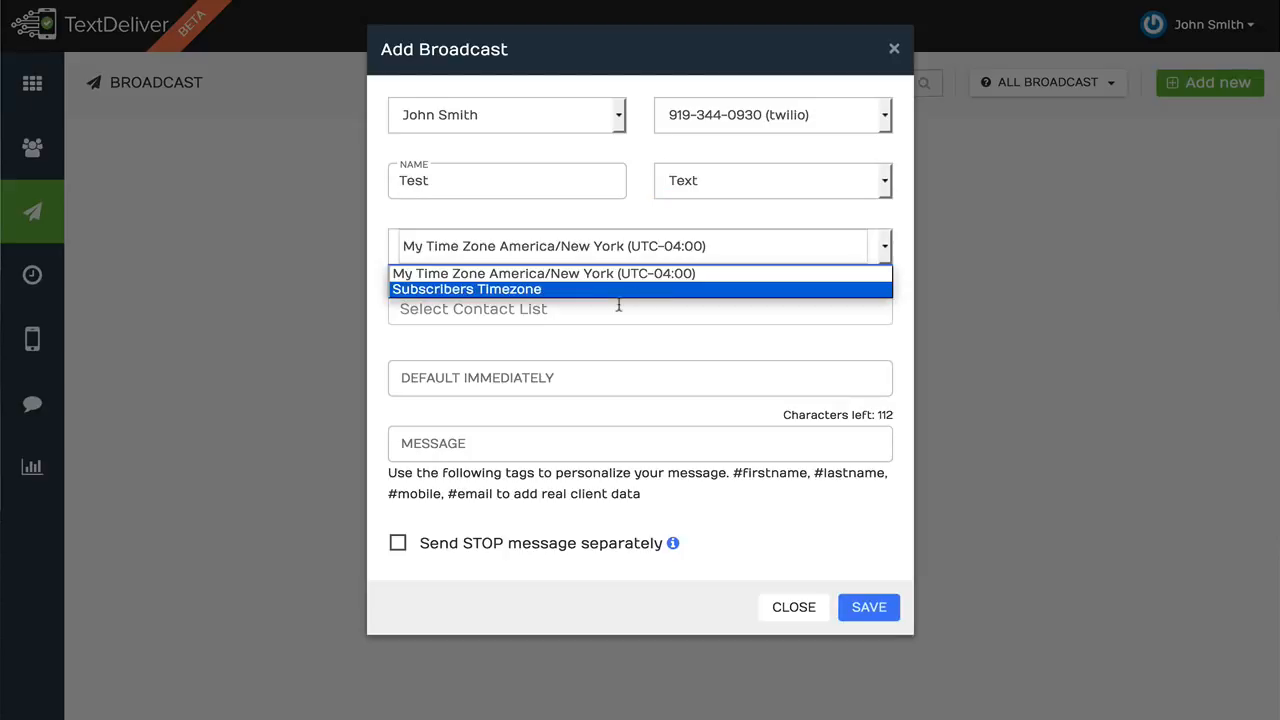
click(565, 291)
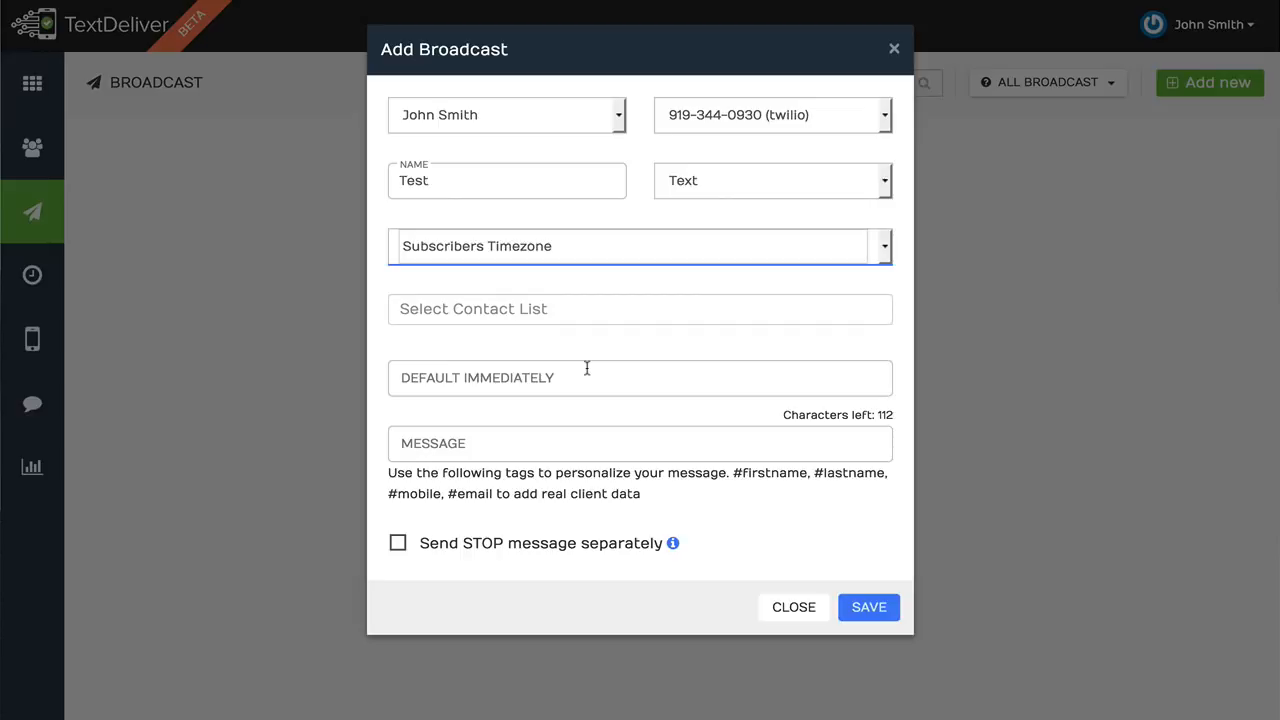
click(606, 311)
click(595, 339)
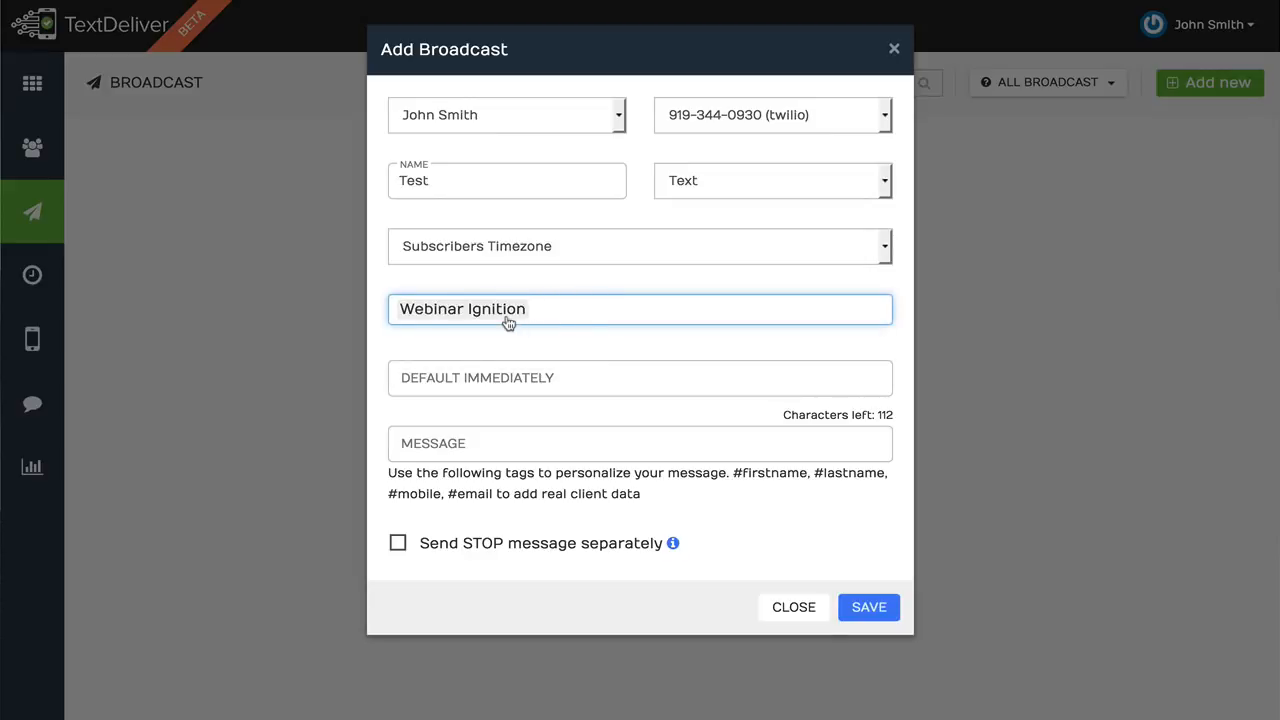
Schedule the broadcast for 2016/07/15 at 10:00 am
click(523, 378)
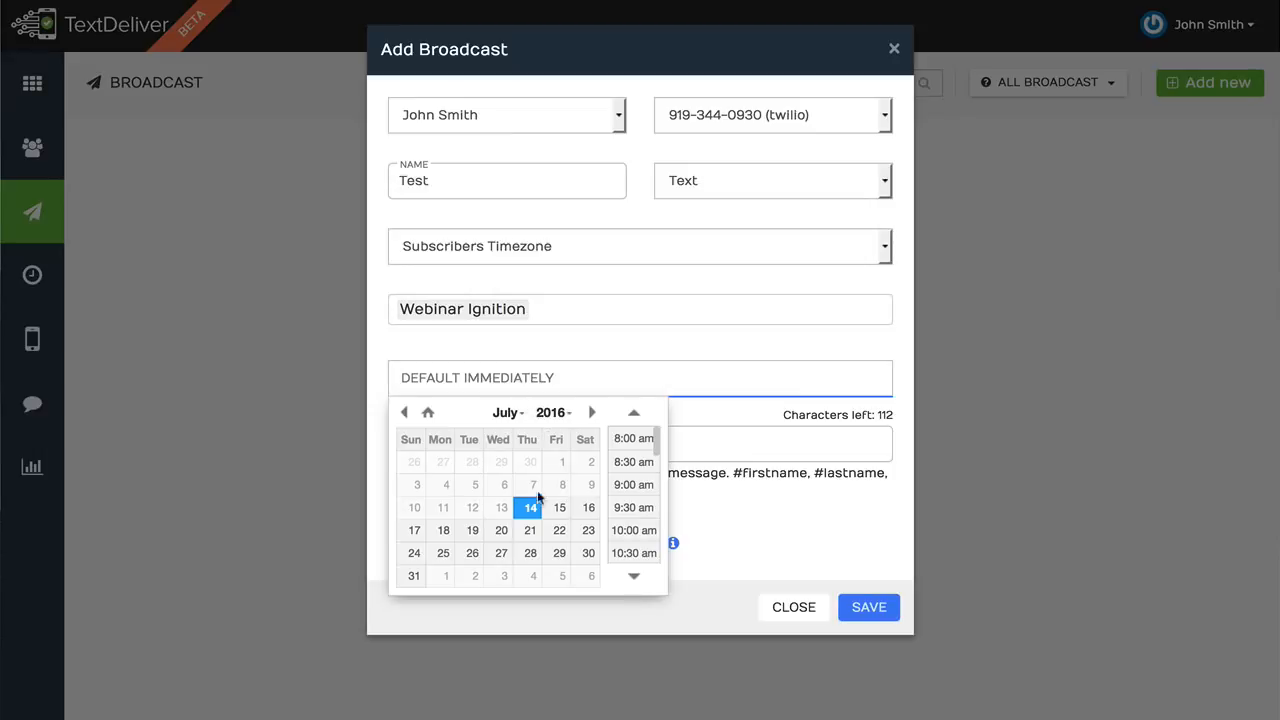
click(559, 507)
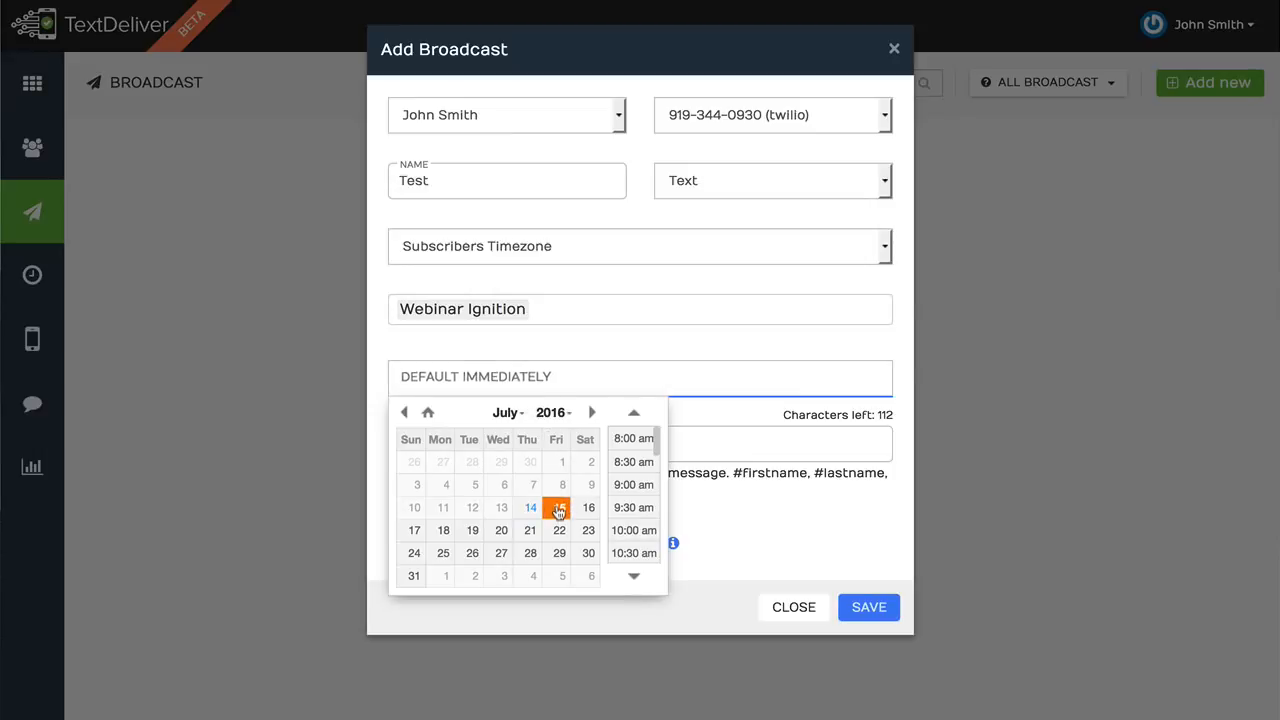
click(640, 530)
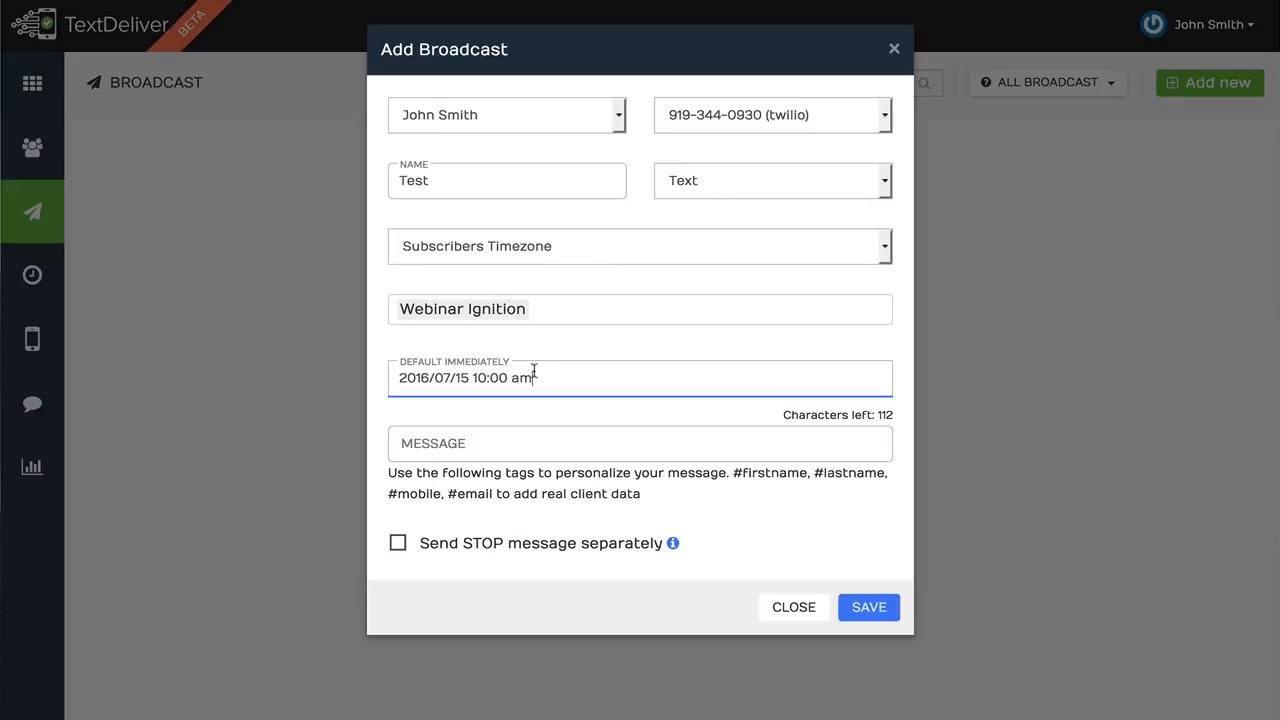
click(530, 444)
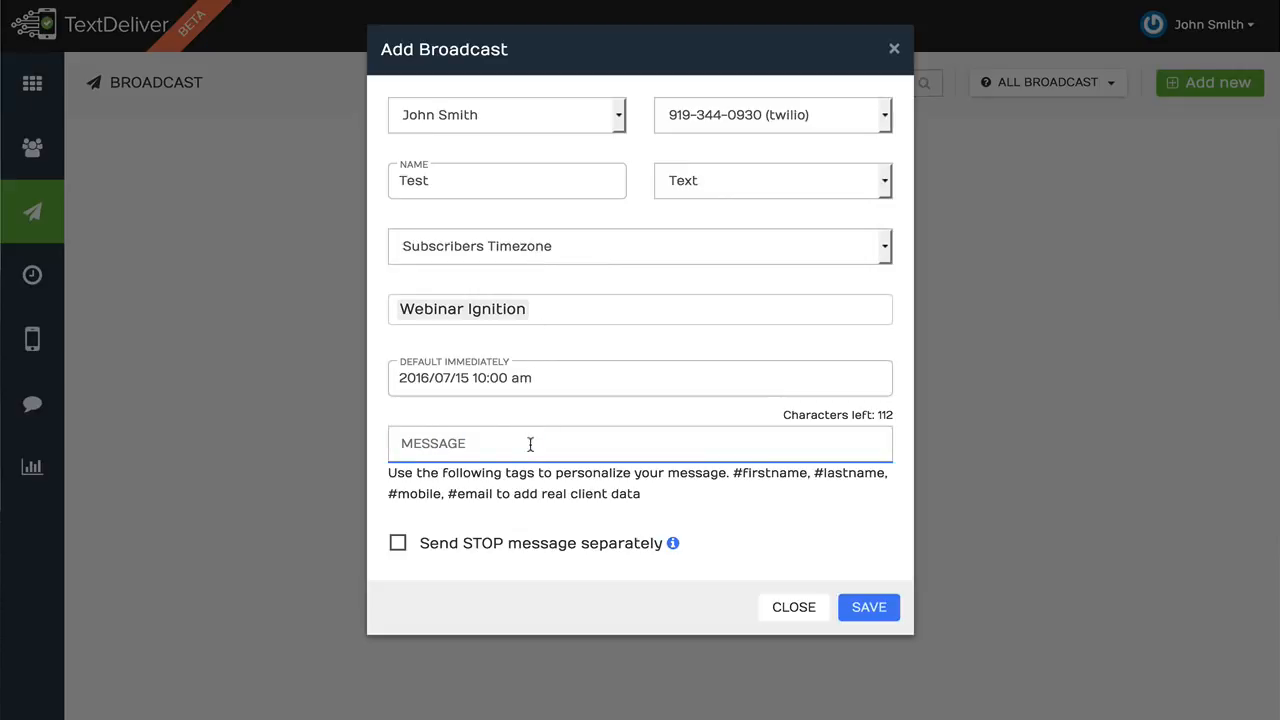
drag(733, 473, 806, 473)
key(ctrl+c)
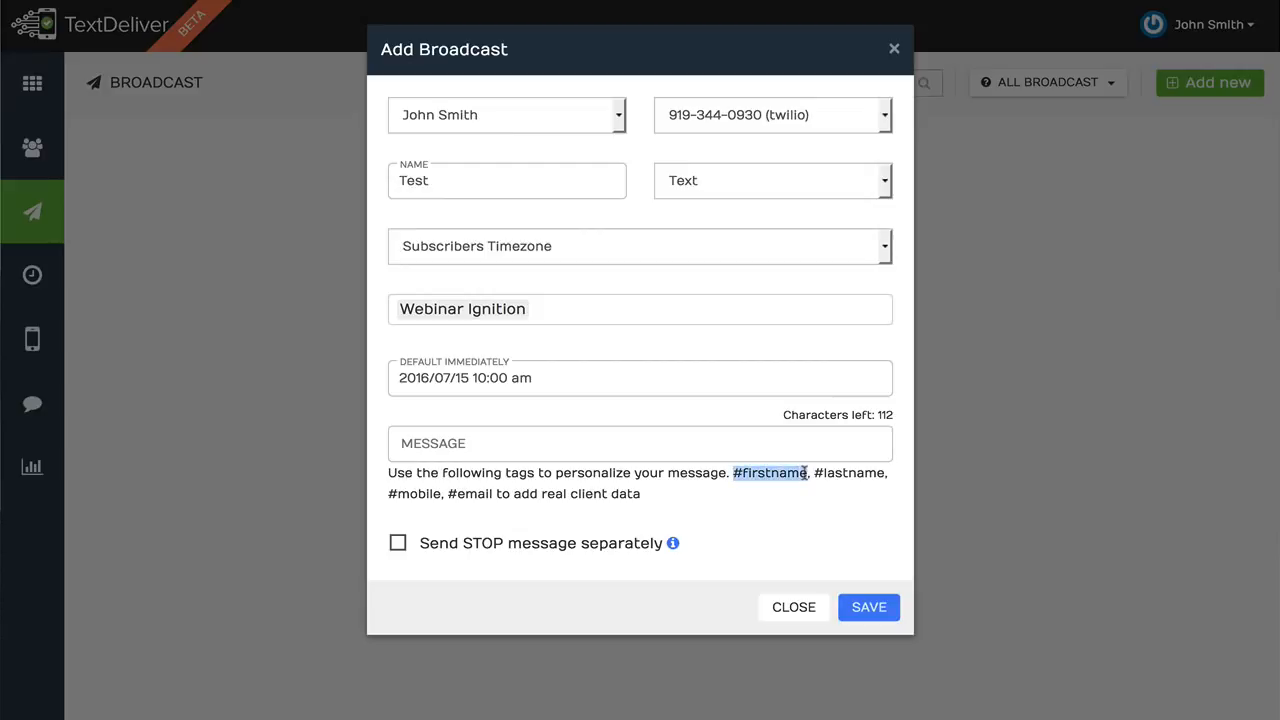
click(557, 443)
key(ctrl+v)
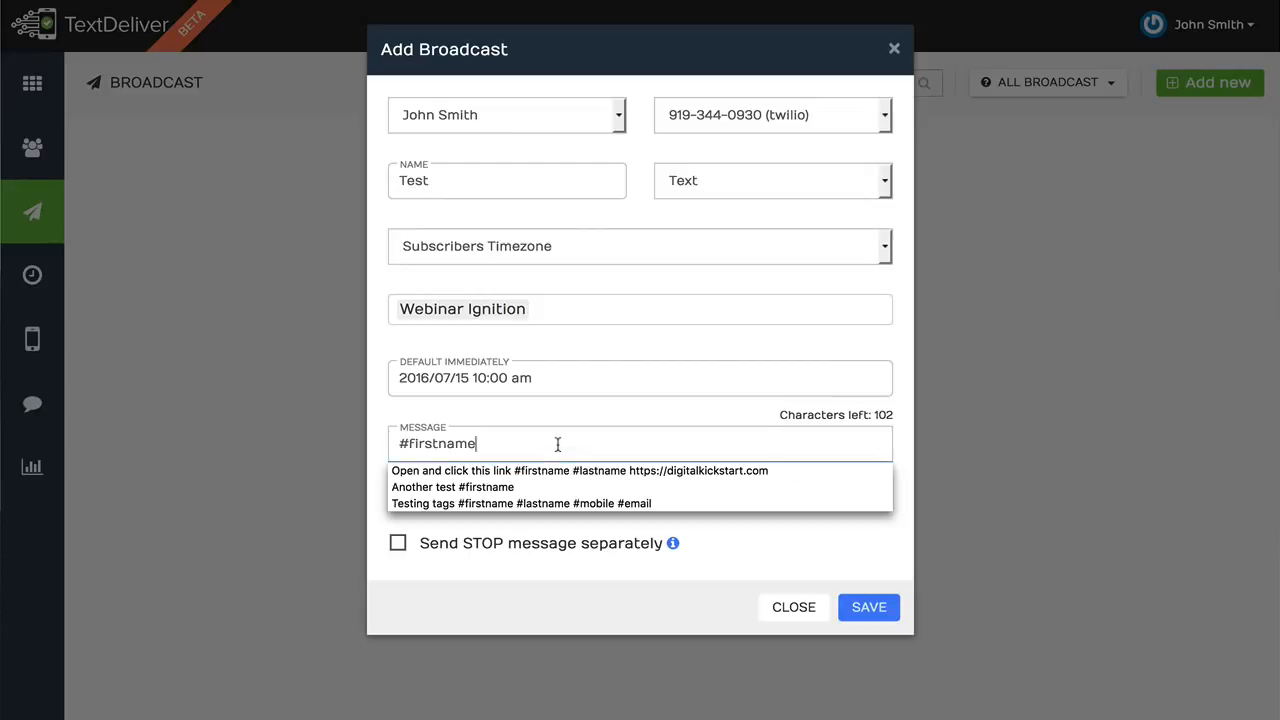
text(che)
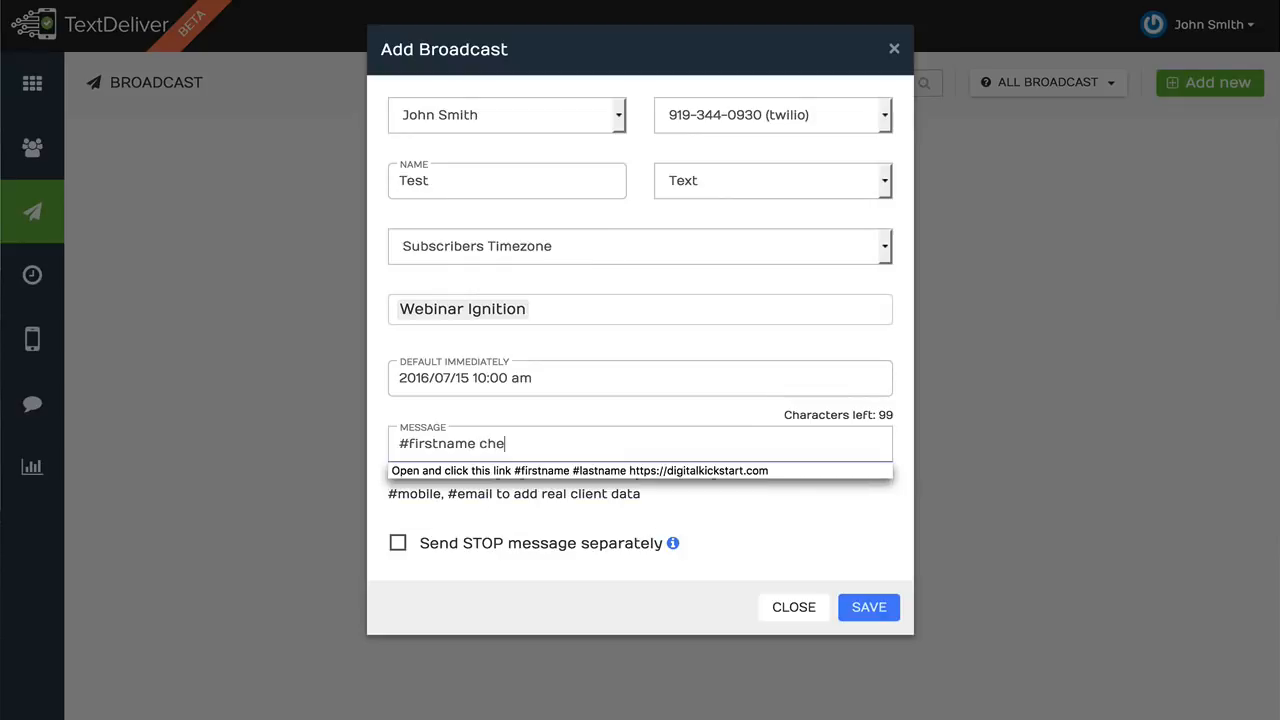
text(ck out this liv)
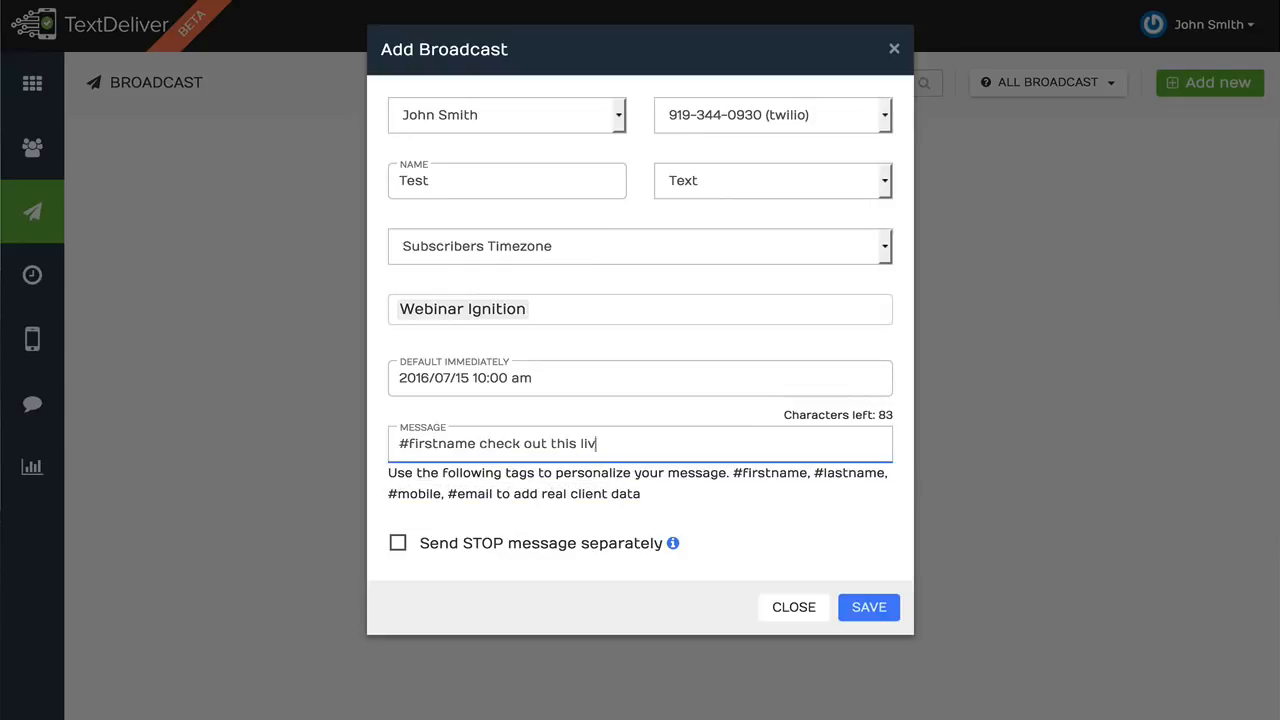
text(e training h)
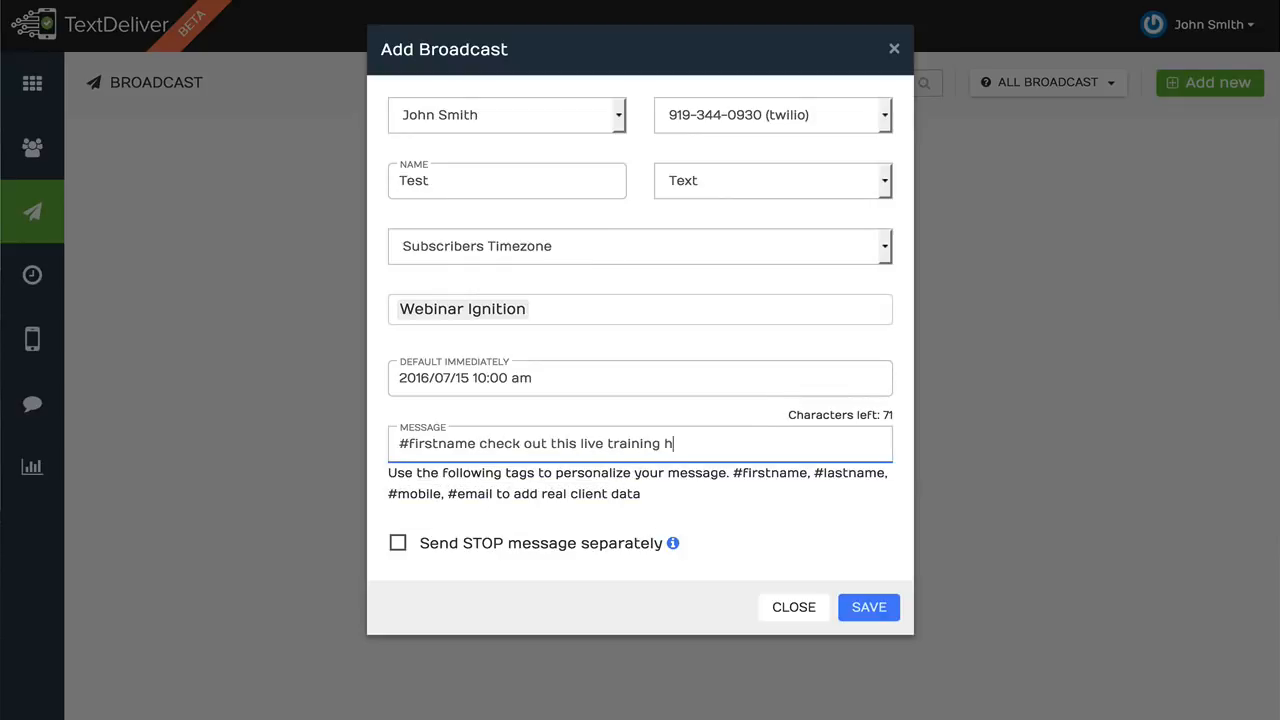
text(ttp://)
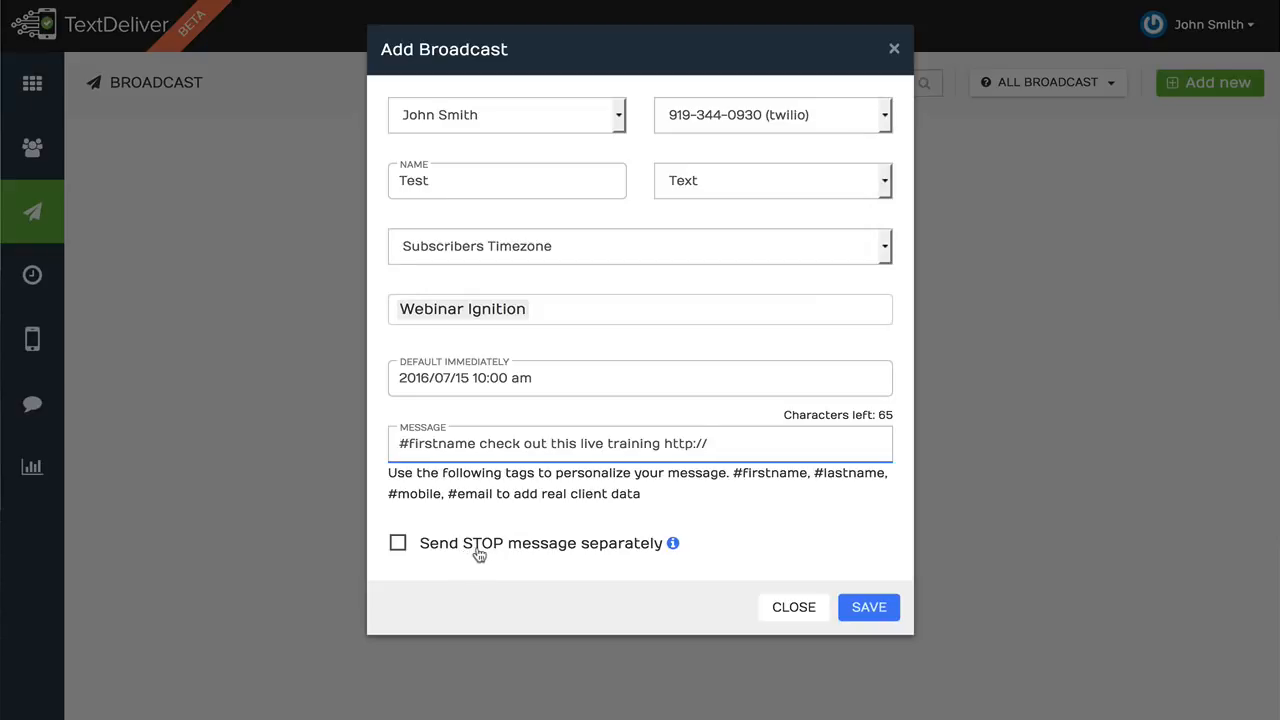
drag(726, 446, 380, 444)
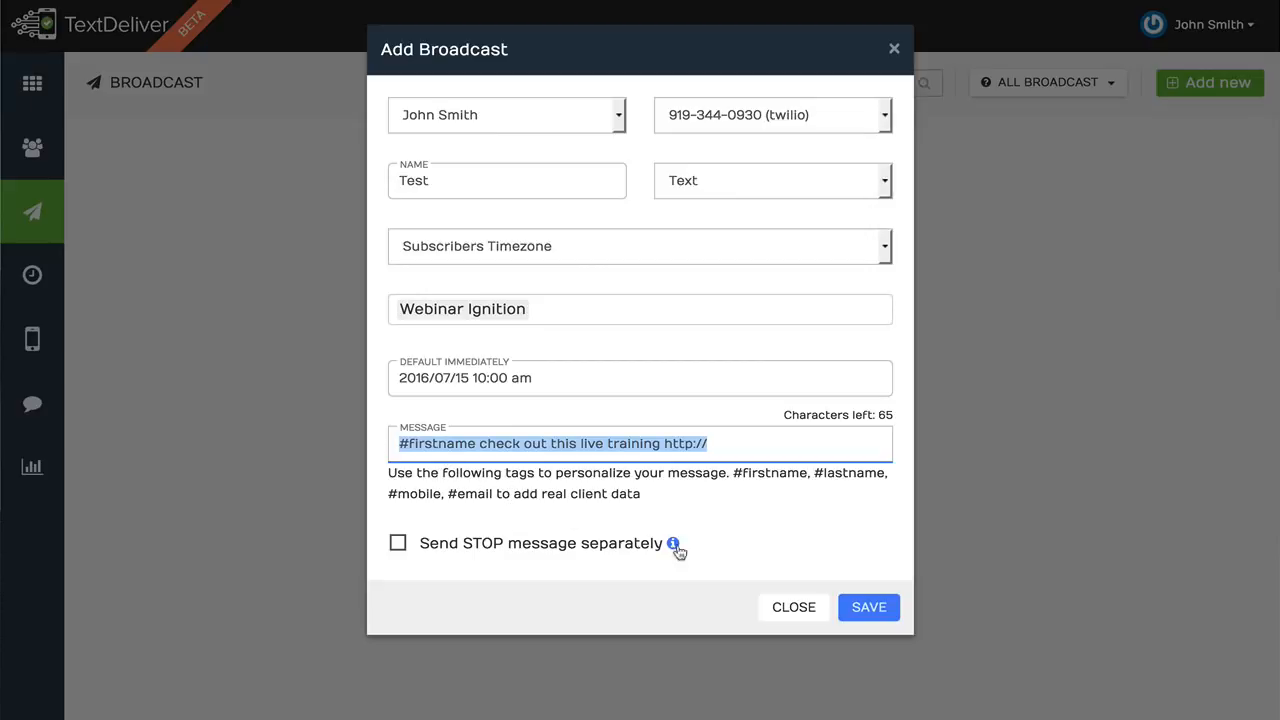
click(797, 610)
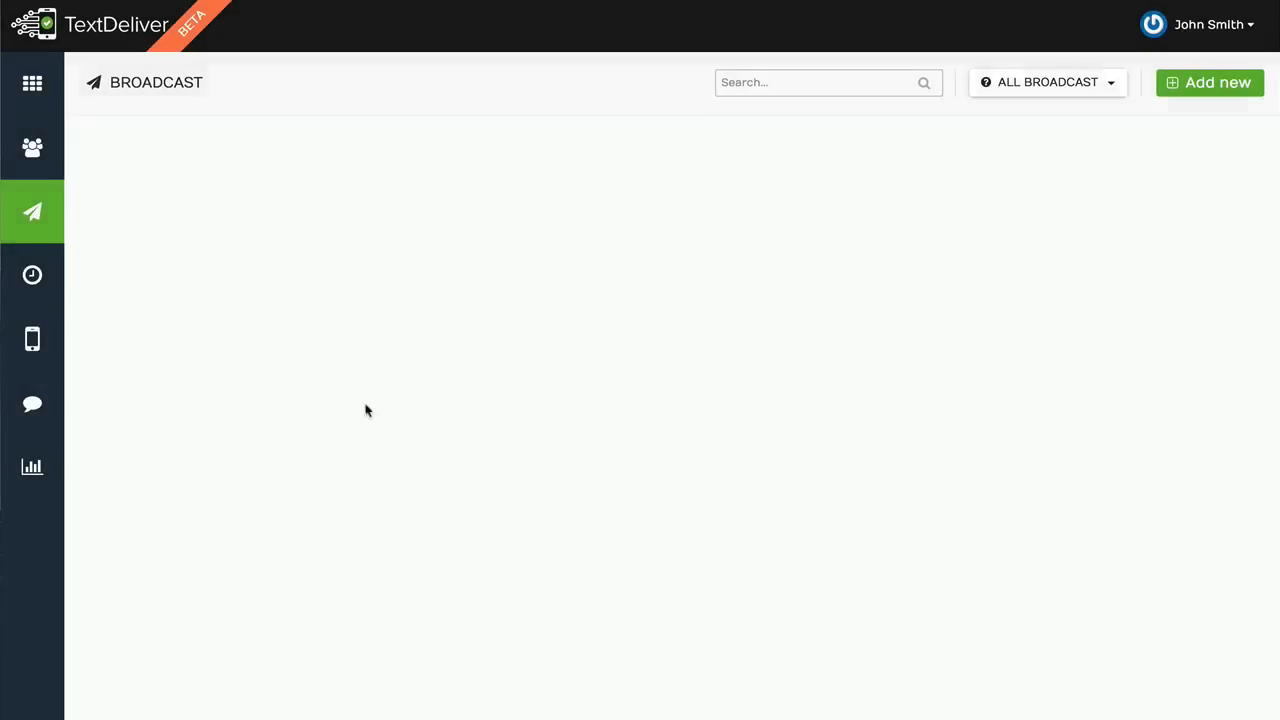
View the messages of the Webinar Ignition - Optin Sequence and return to the sequence lists
click(33, 285)
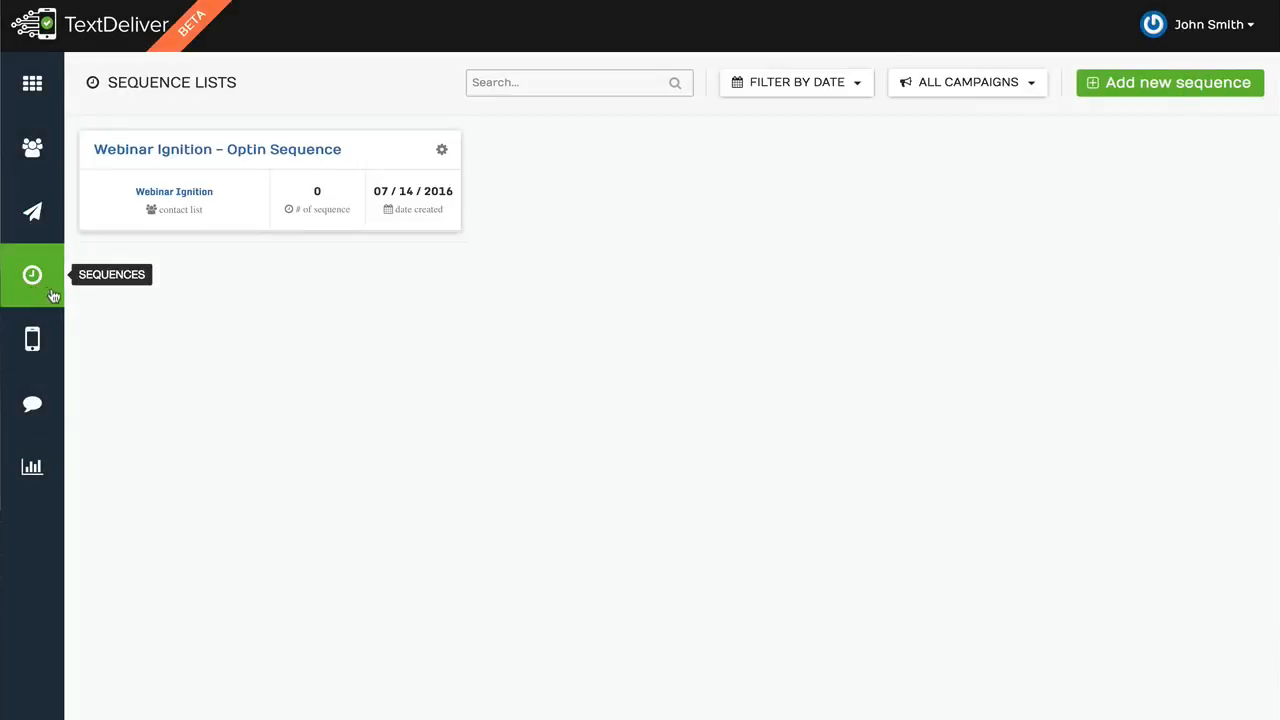
click(275, 149)
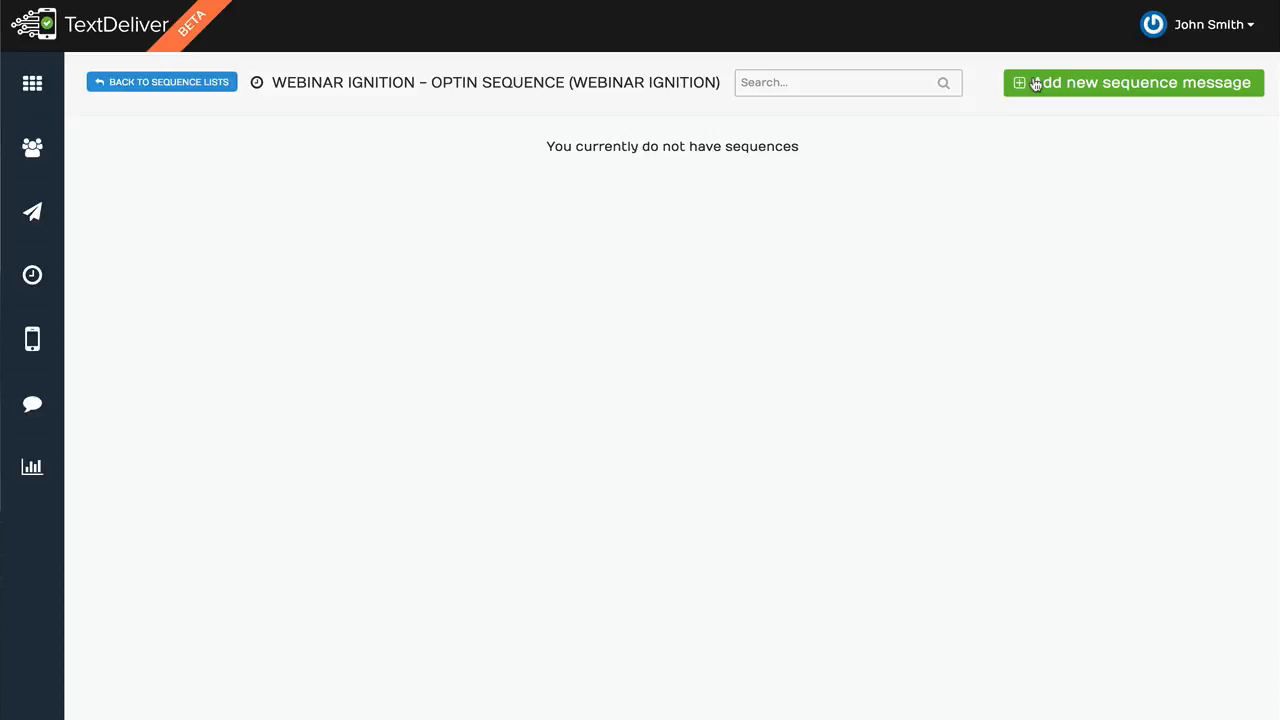
click(172, 84)
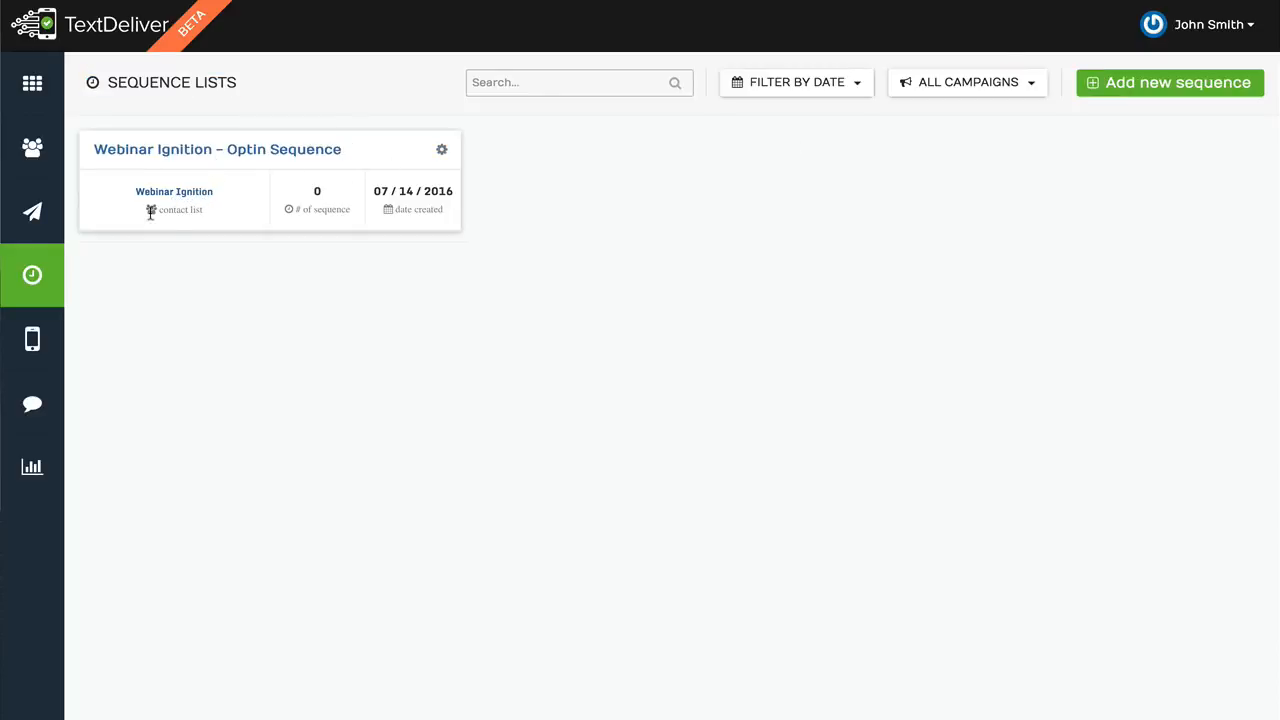
Start a new message in the Webinar Ignition - Optin Sequence and place it At The First Place
drag(211, 217, 160, 213)
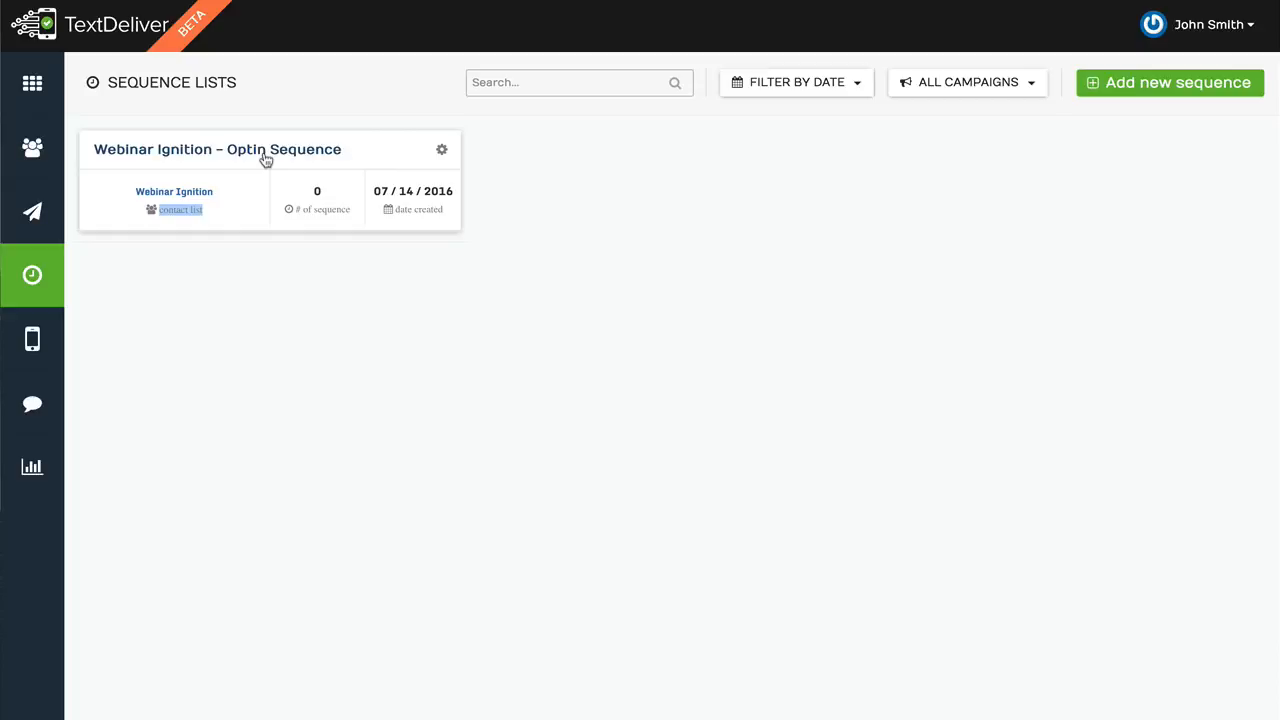
click(275, 157)
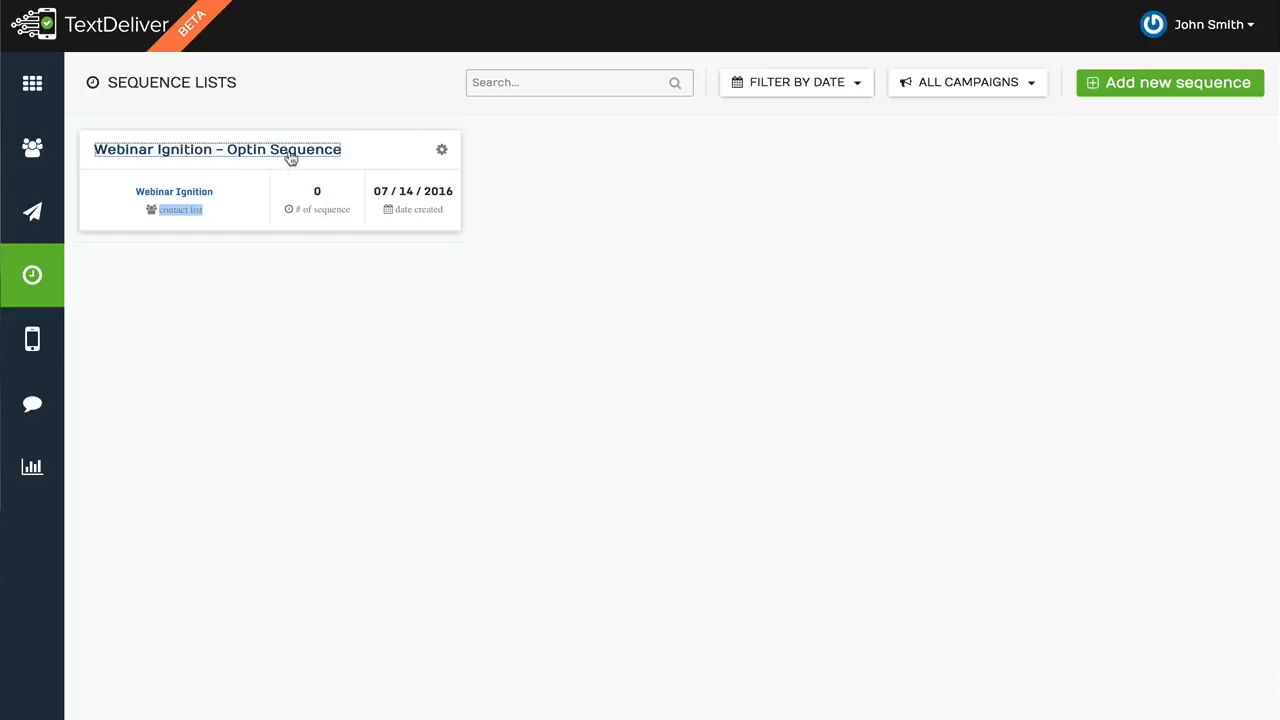
click(1121, 90)
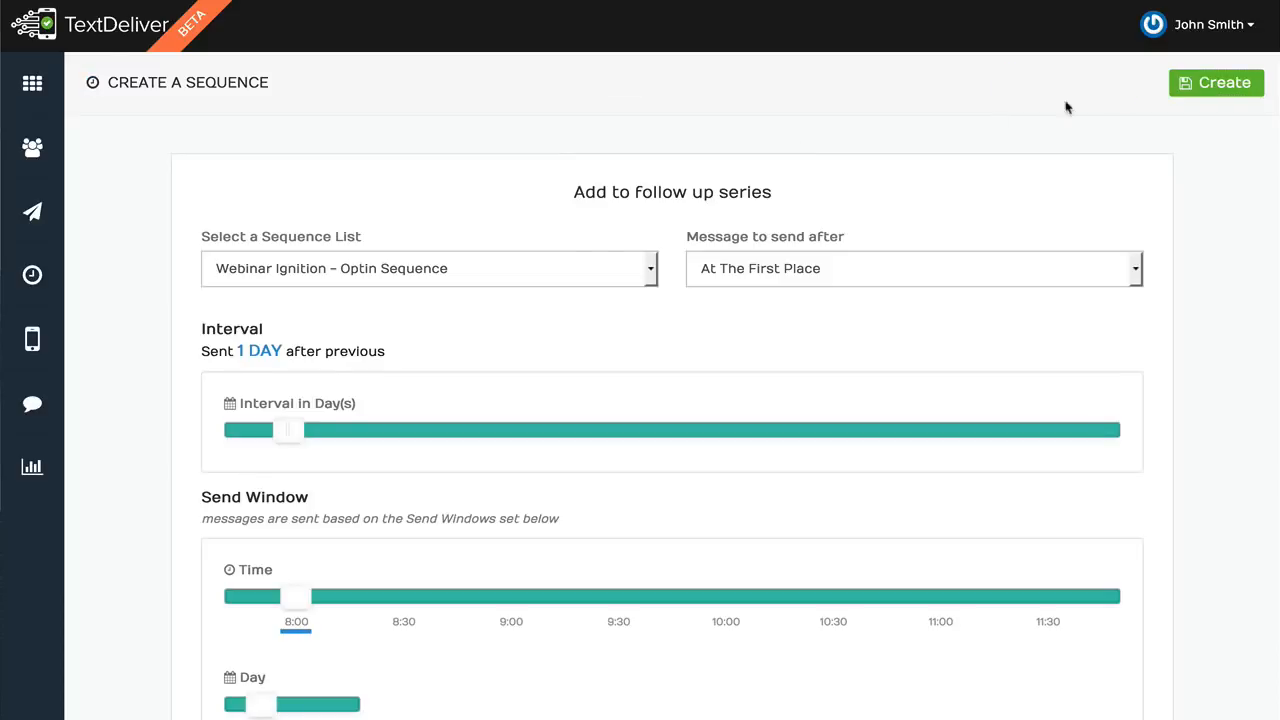
click(810, 278)
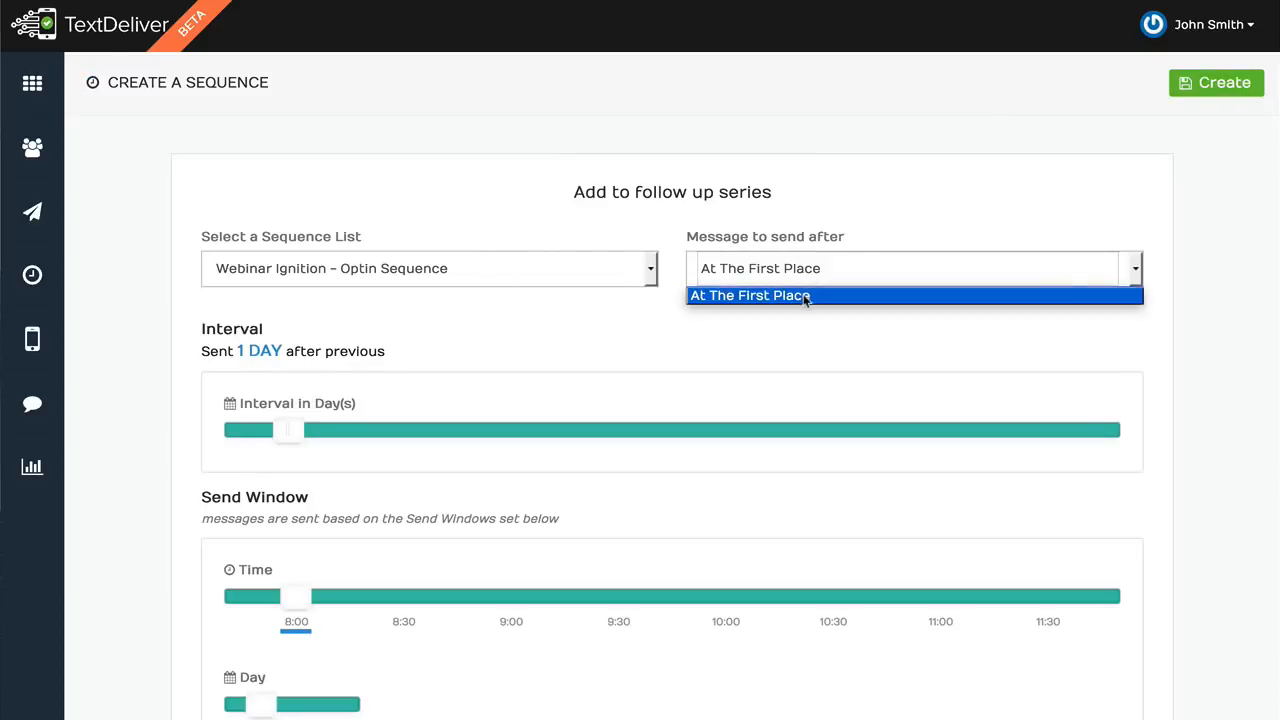
click(808, 296)
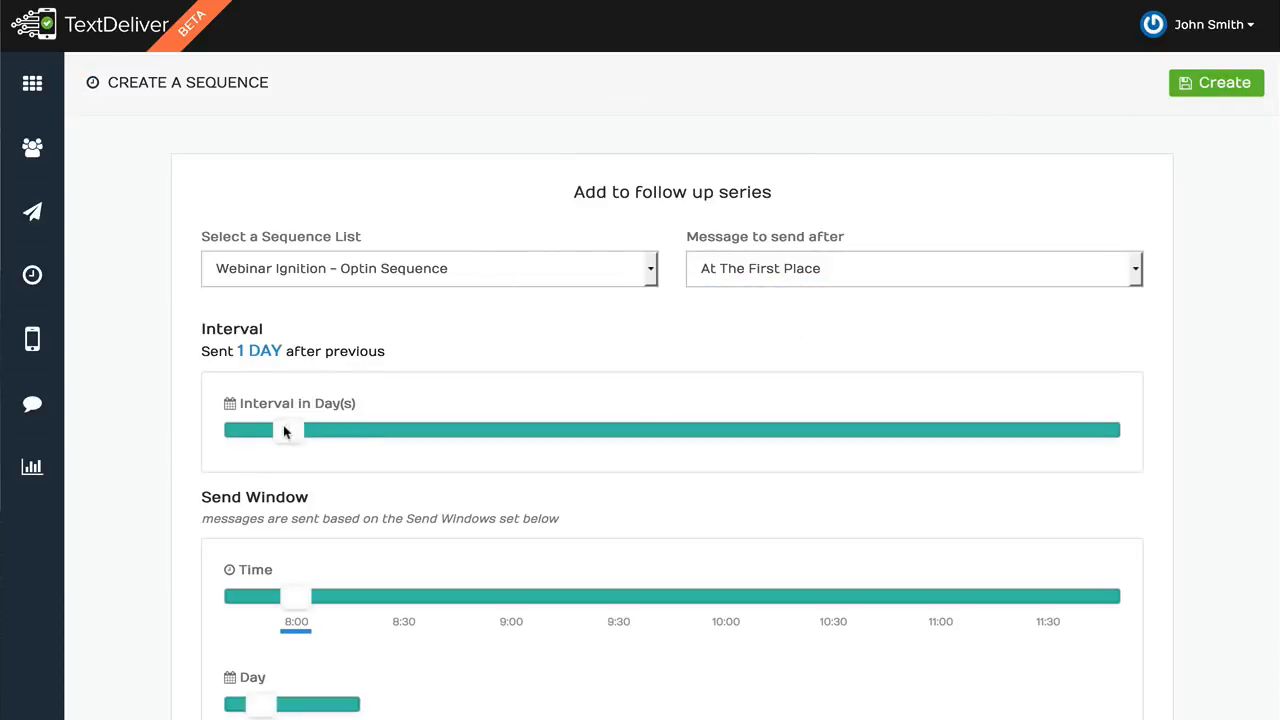
Set the message's send window time to 10:00, write "#1" as the sequence message and create it
scroll(287, 432, down, 2)
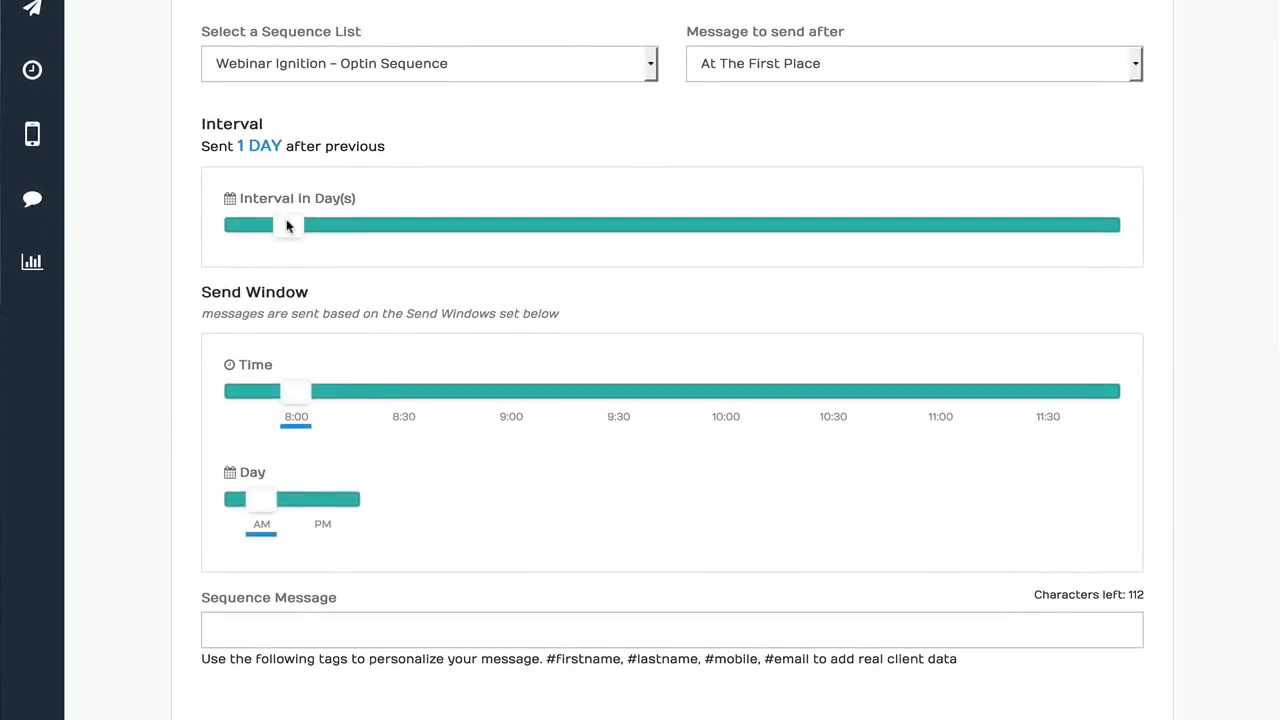
drag(305, 394, 704, 410)
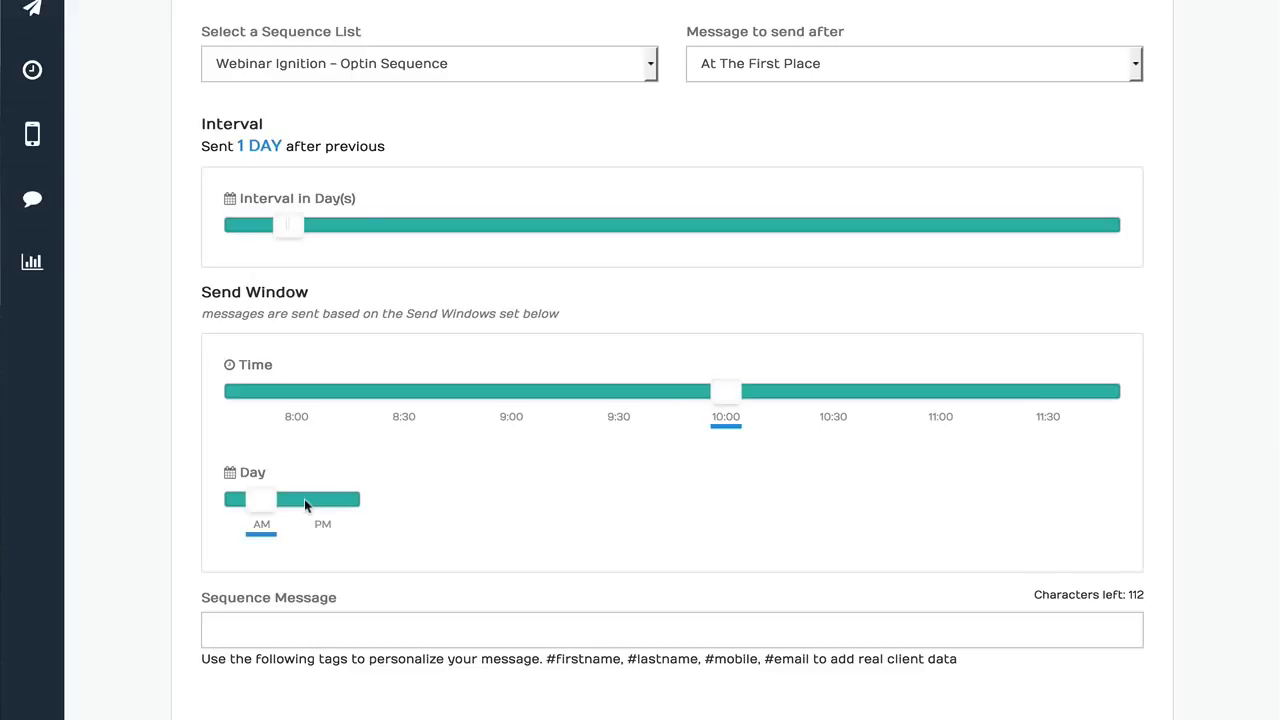
click(299, 630)
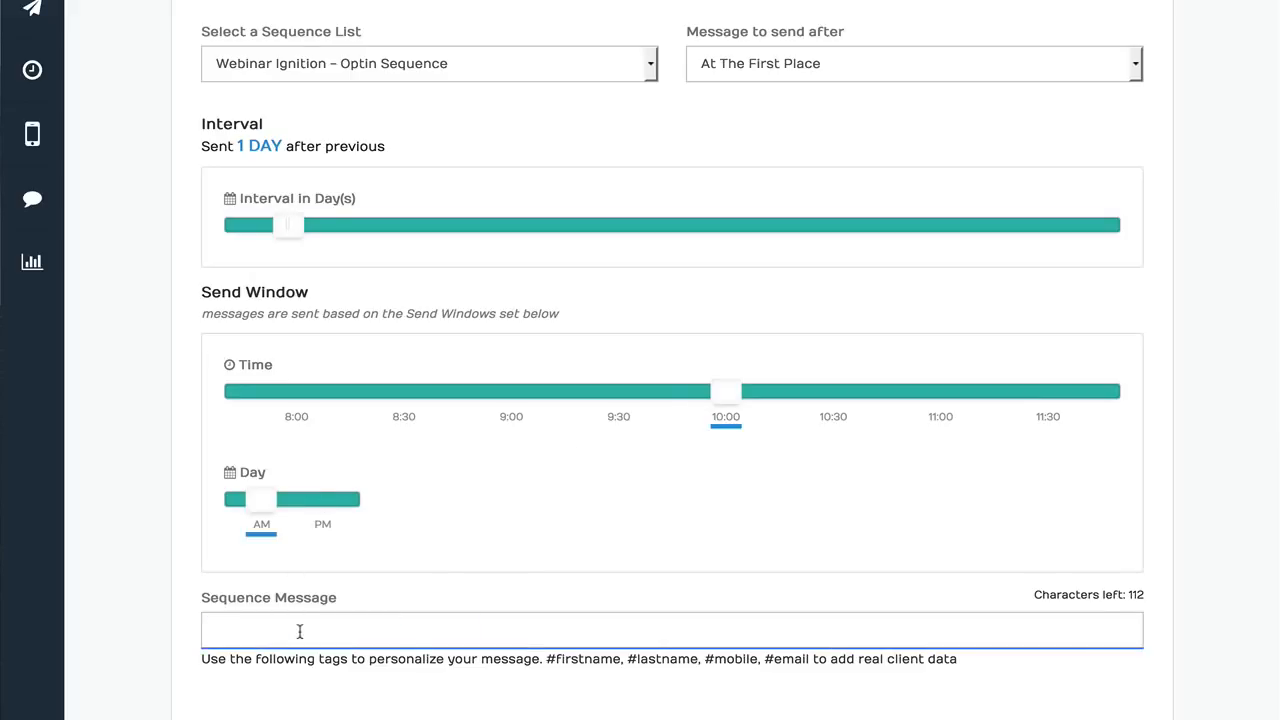
text(#1)
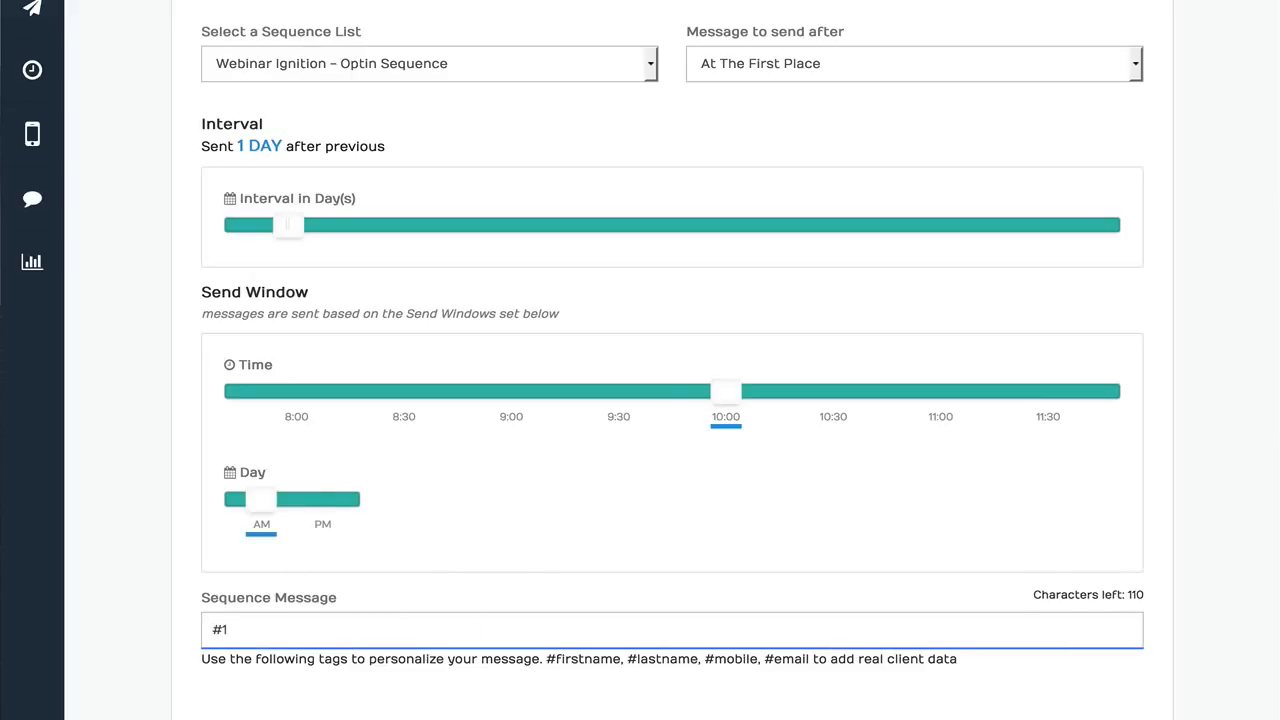
key(Tab)
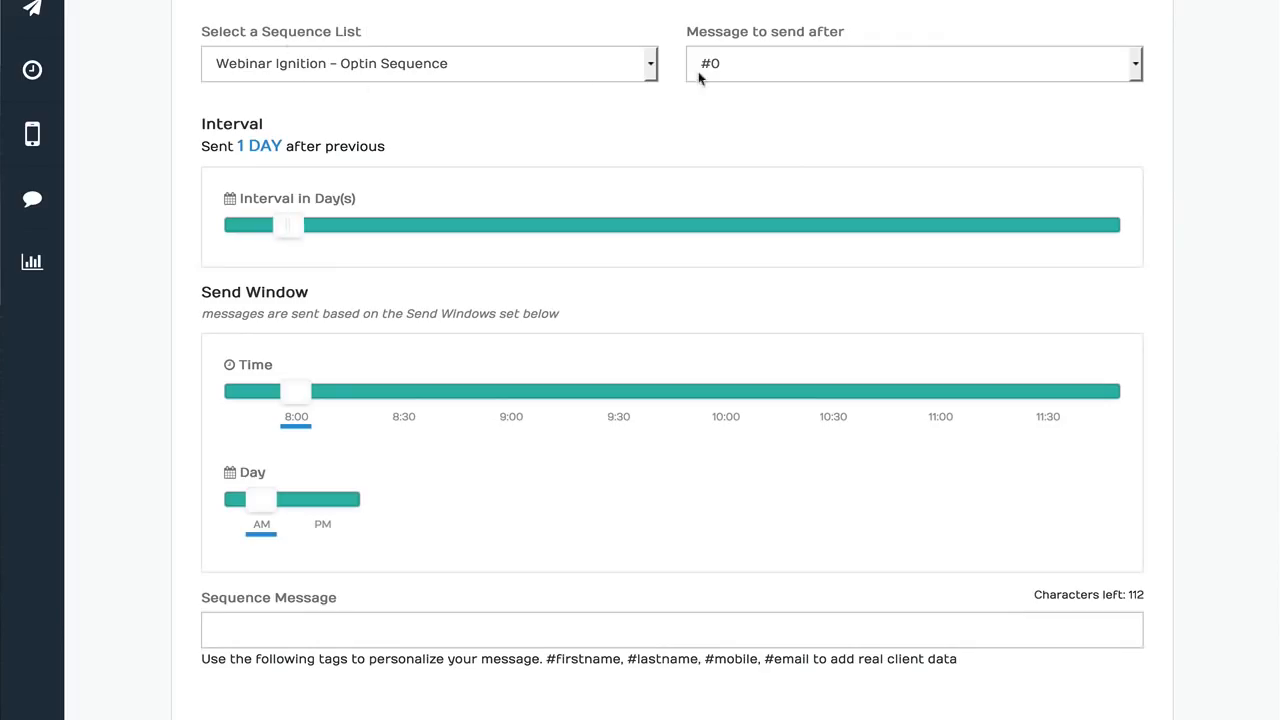
Place a second sequence message after #0, with a 3-day interval and a send window time of 9:00
click(724, 74)
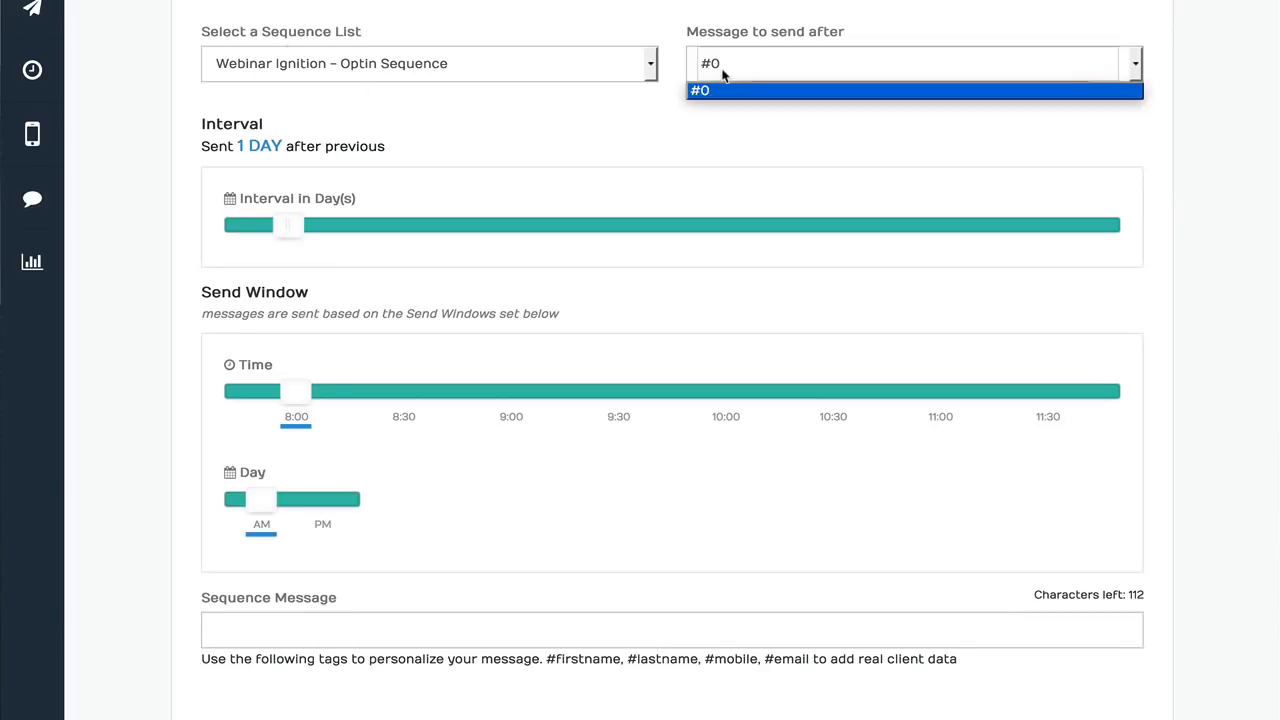
click(722, 89)
drag(288, 225, 355, 235)
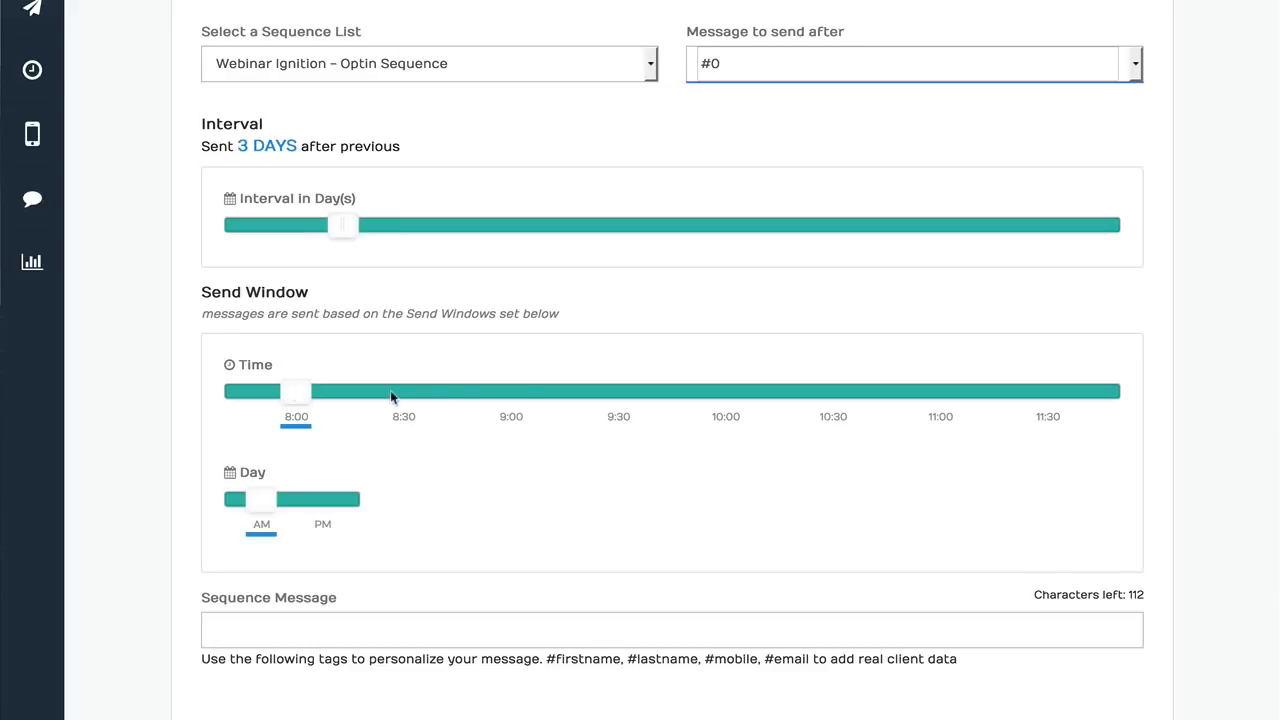
drag(391, 397, 526, 405)
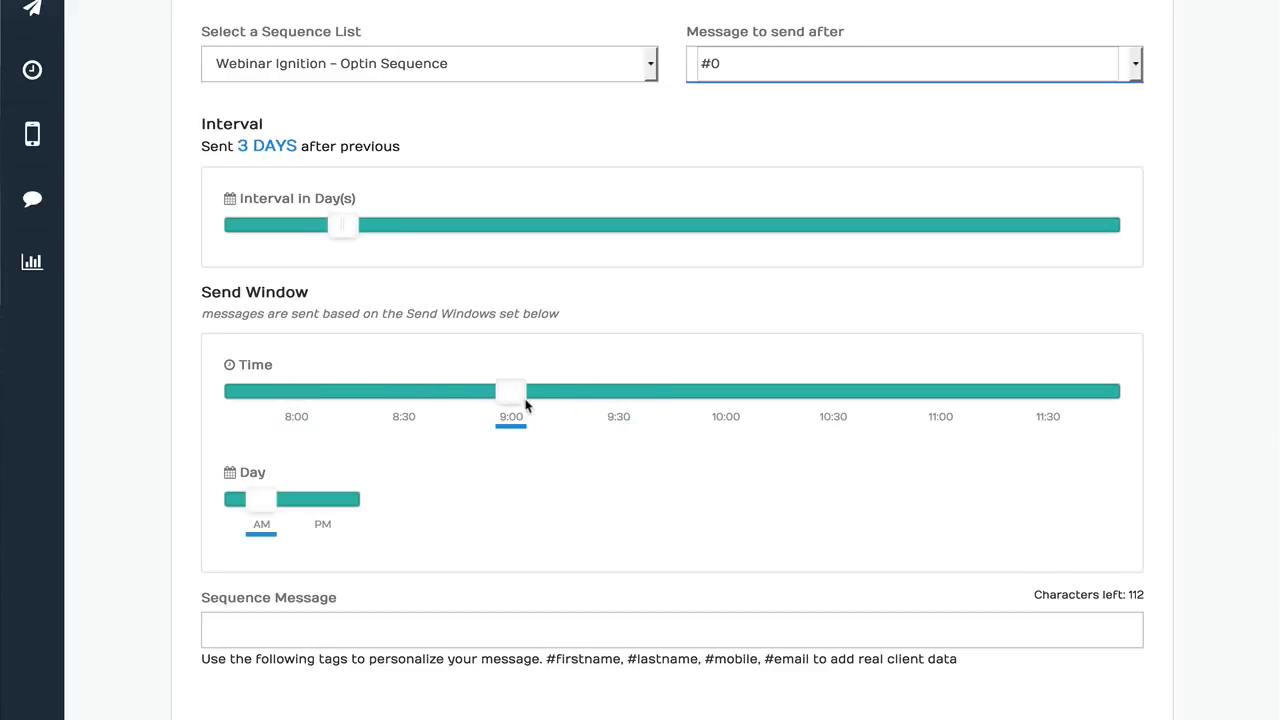
Write "#2" as the second sequence message and create it
click(362, 630)
text(#2)
click(412, 718)
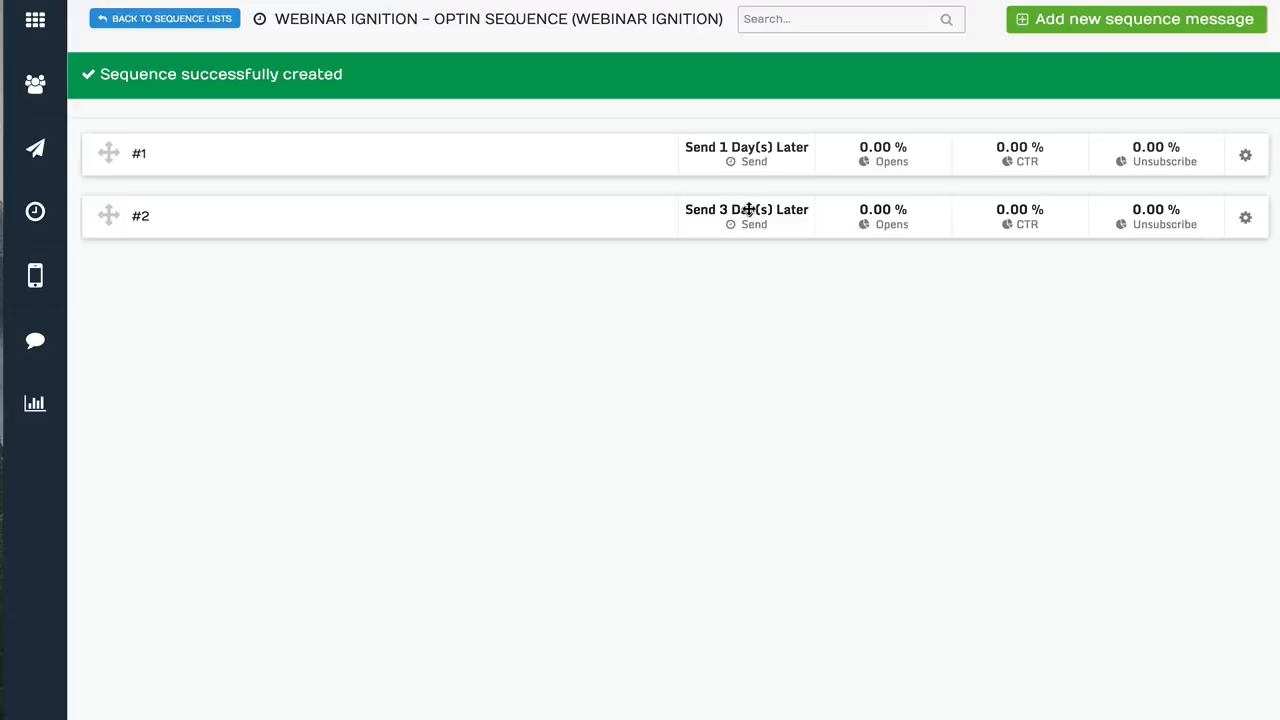
Open the account's Integrations page and check which services are connected
click(1208, 1)
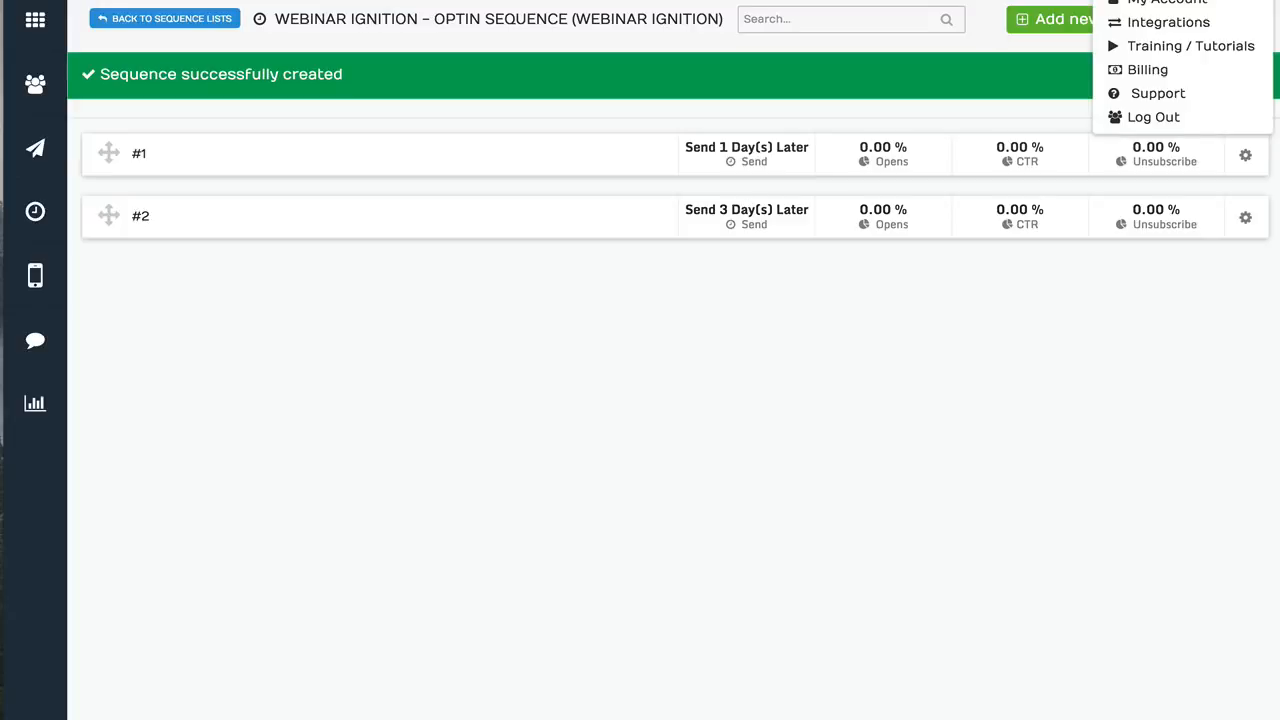
click(1202, 22)
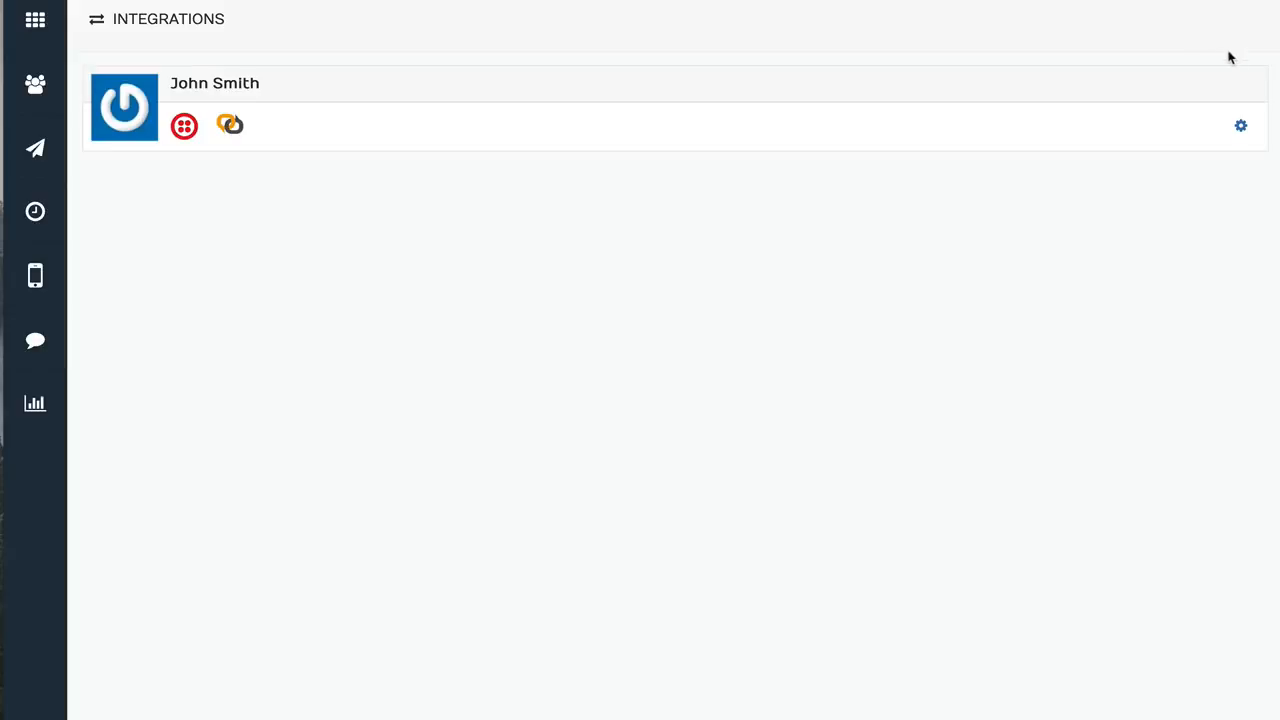
click(1242, 130)
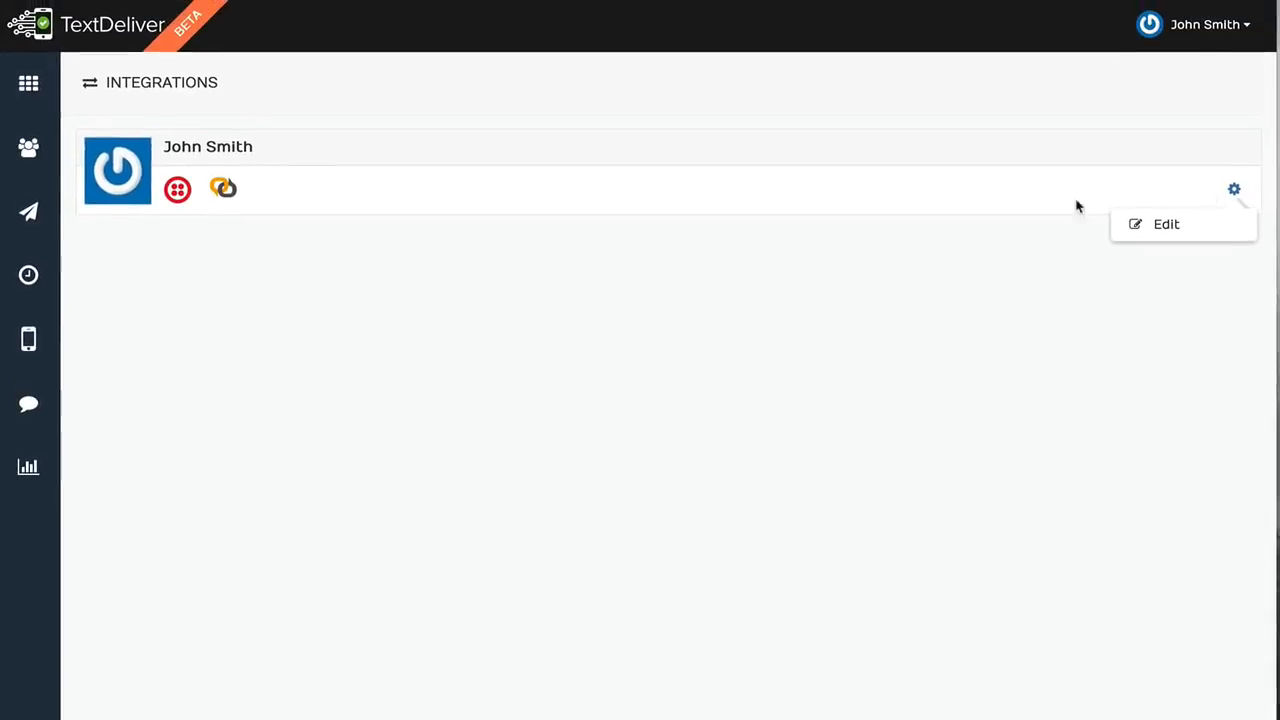
click(233, 128)
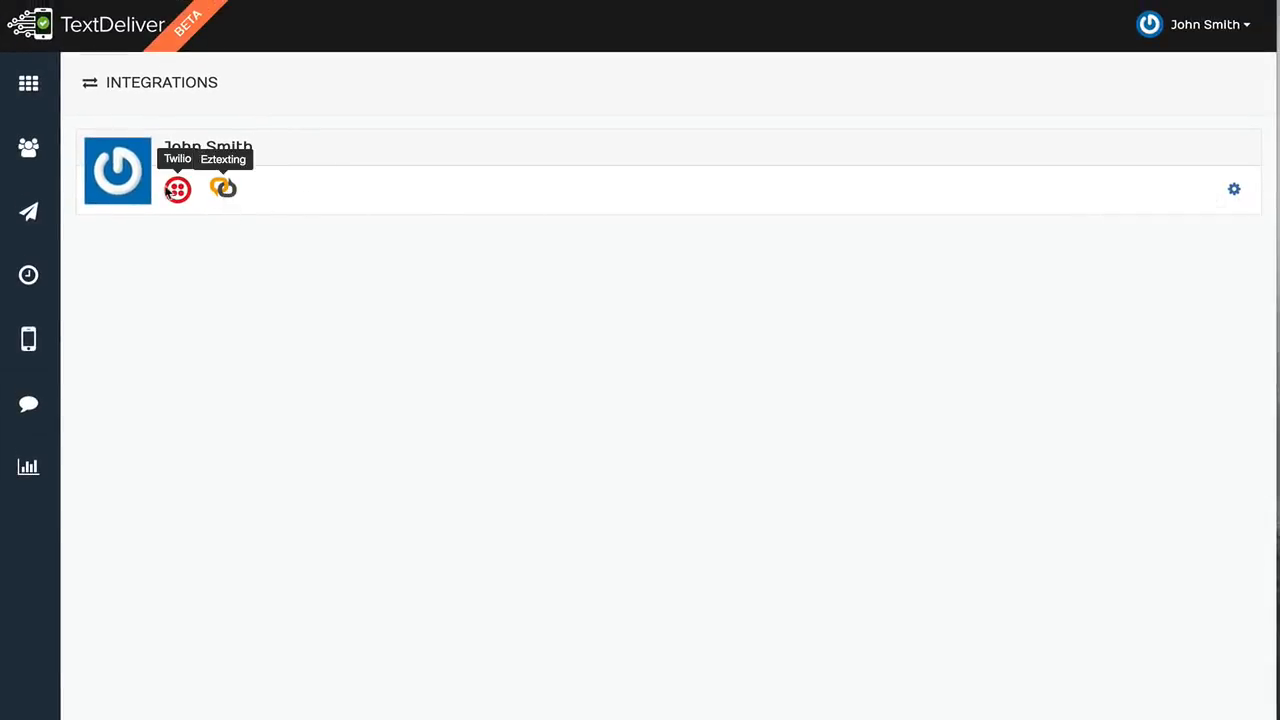
Review the services available to add to the integrations, close the dialog without adding any and return to the dashboard
click(1235, 192)
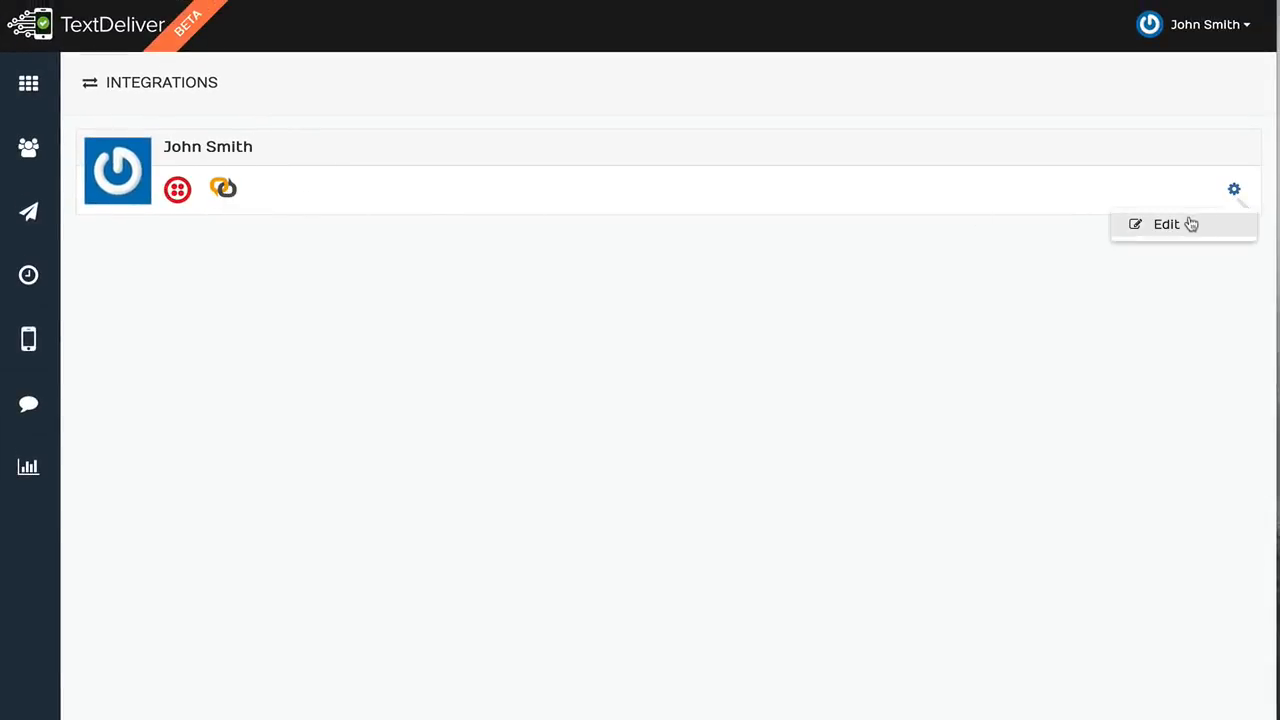
click(1185, 224)
click(310, 296)
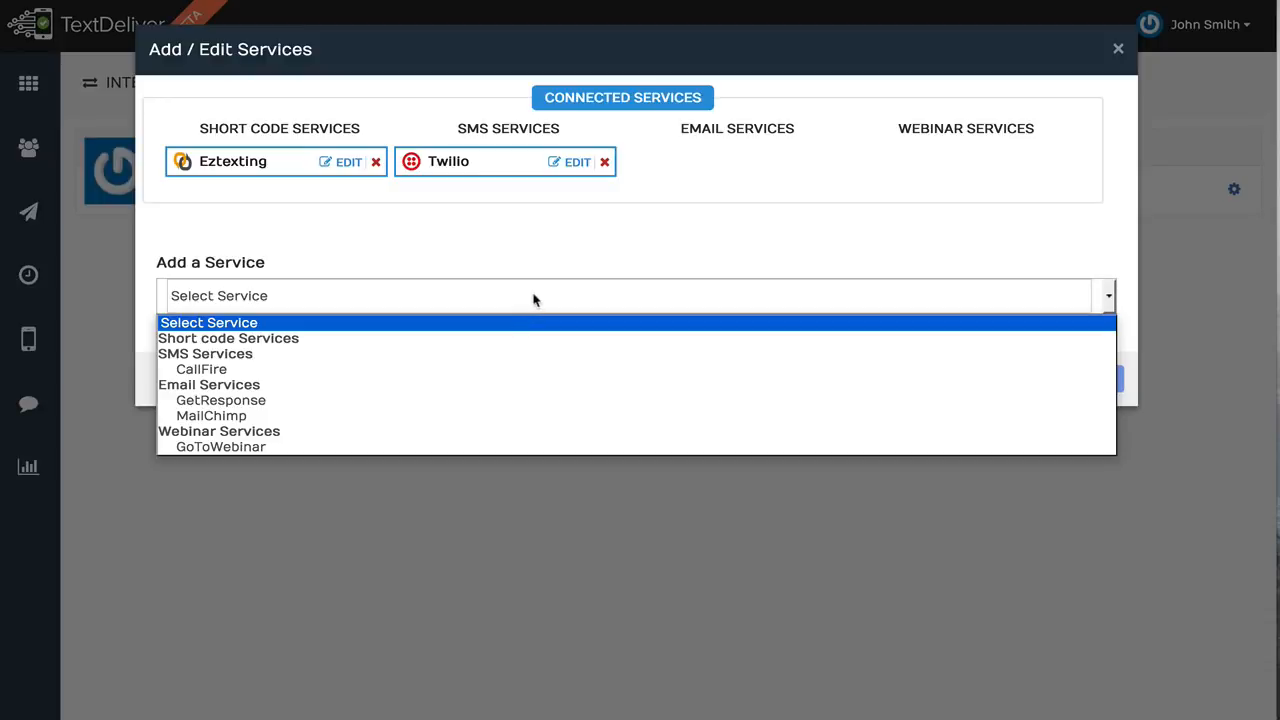
click(568, 252)
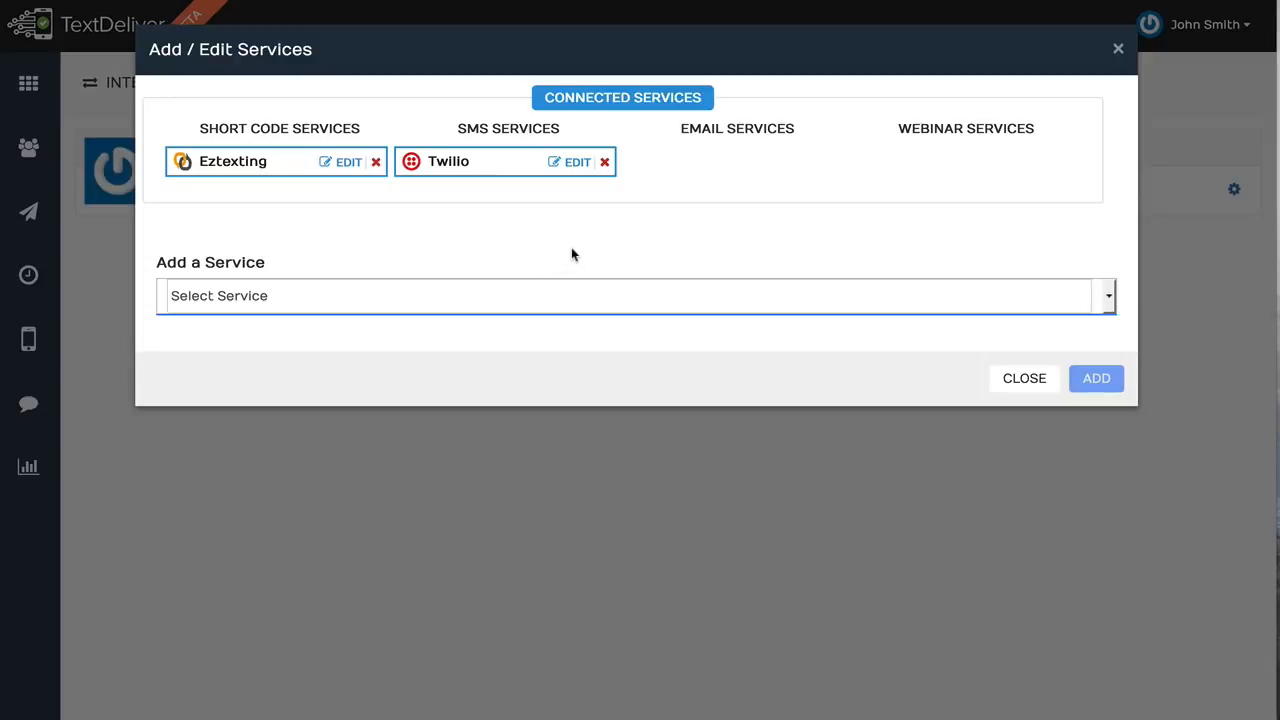
click(1117, 52)
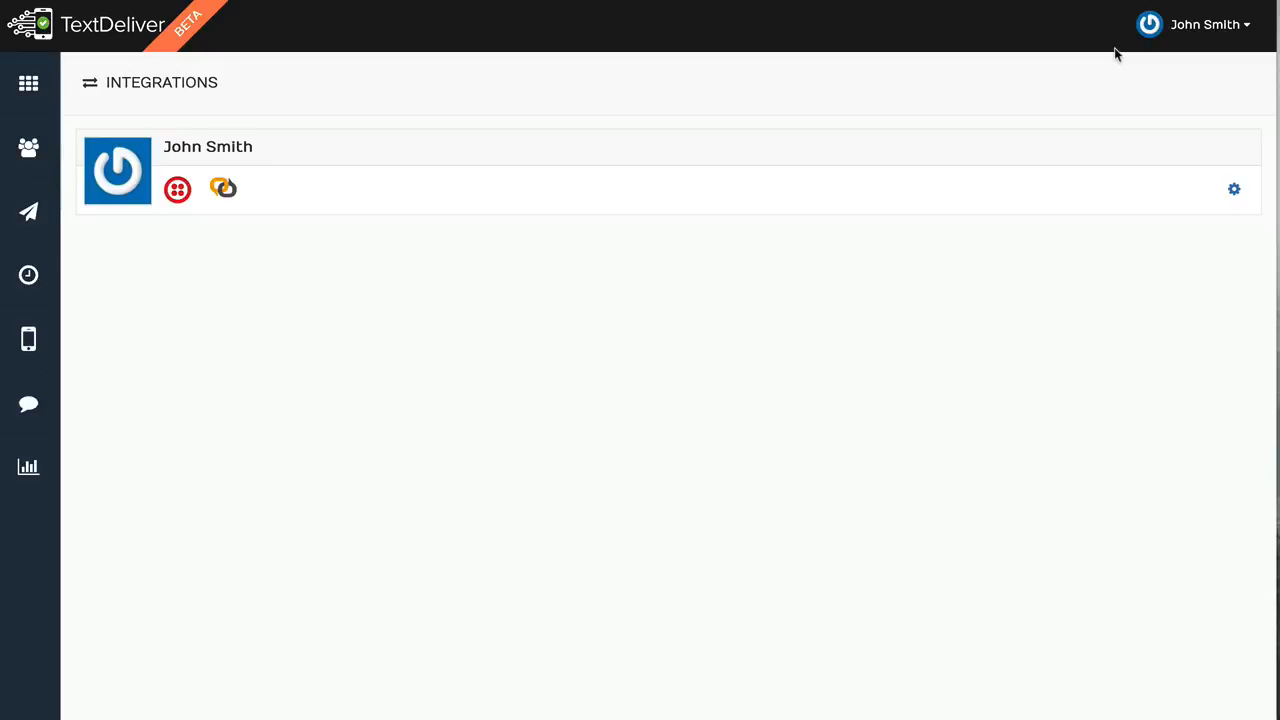
click(45, 89)
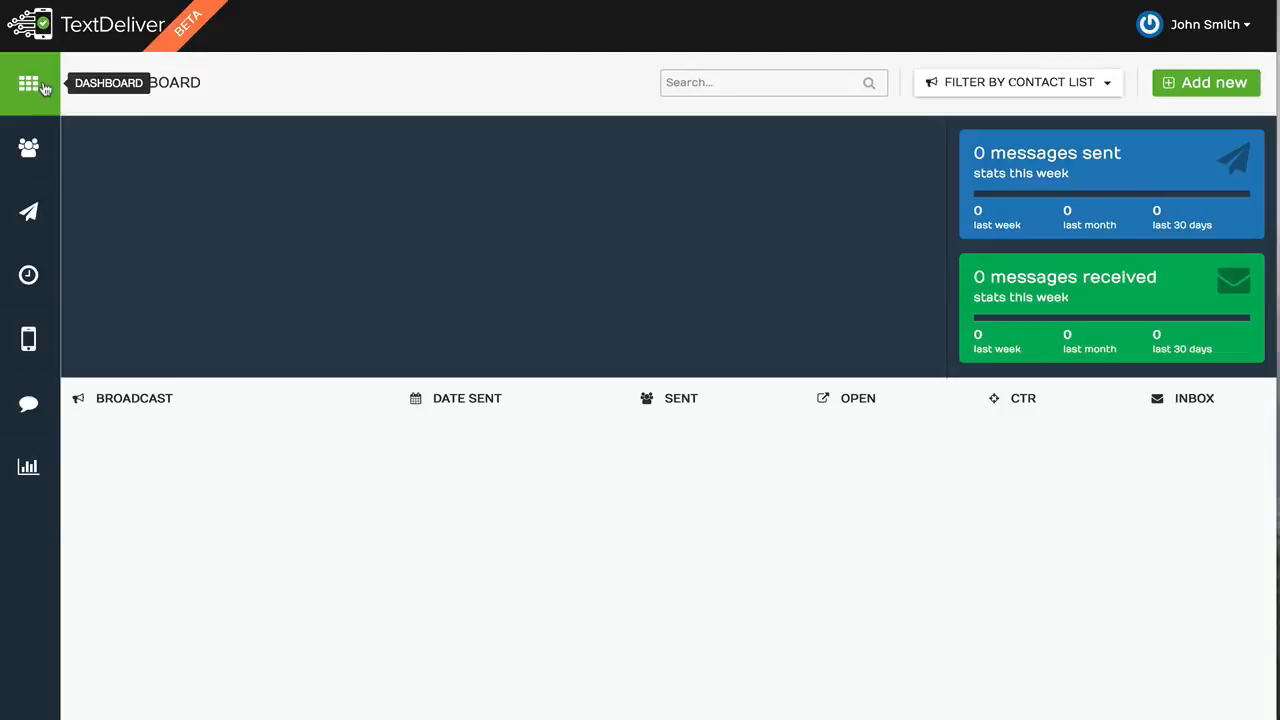